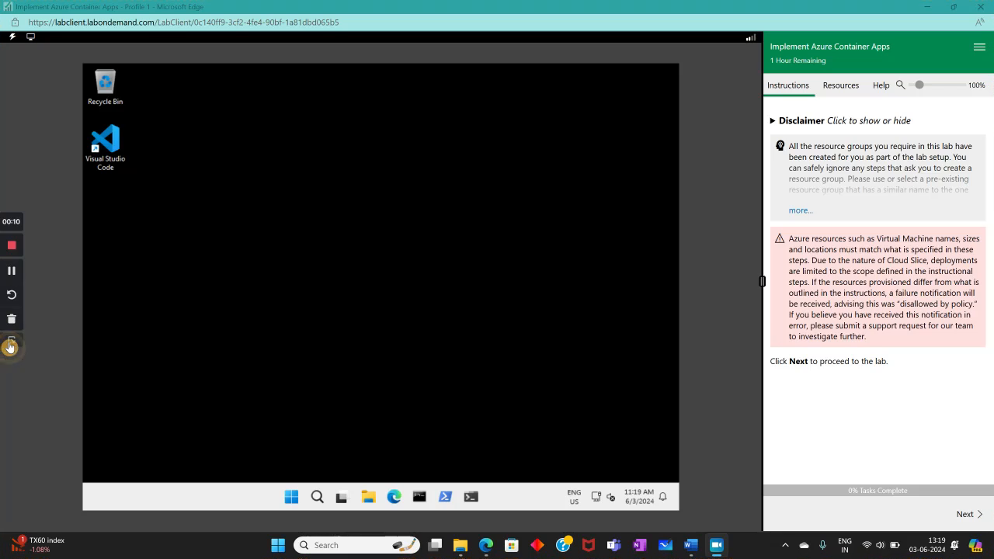
click(11, 342)
click(800, 210)
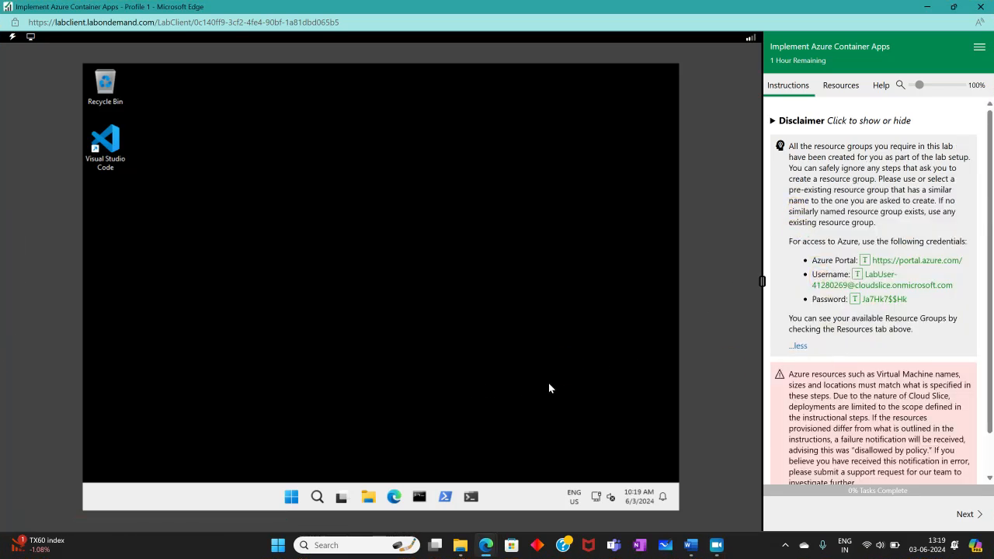
click(398, 495)
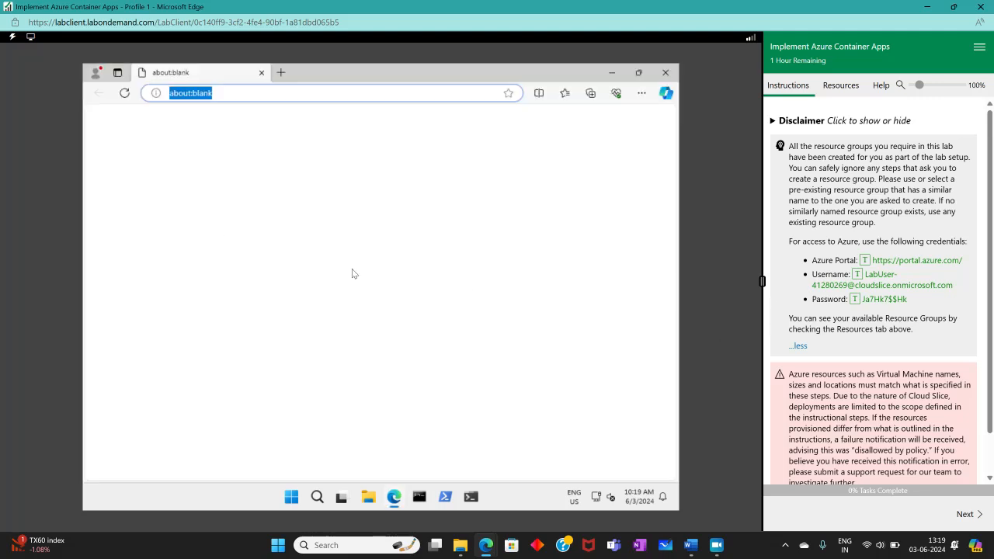
click(893, 260)
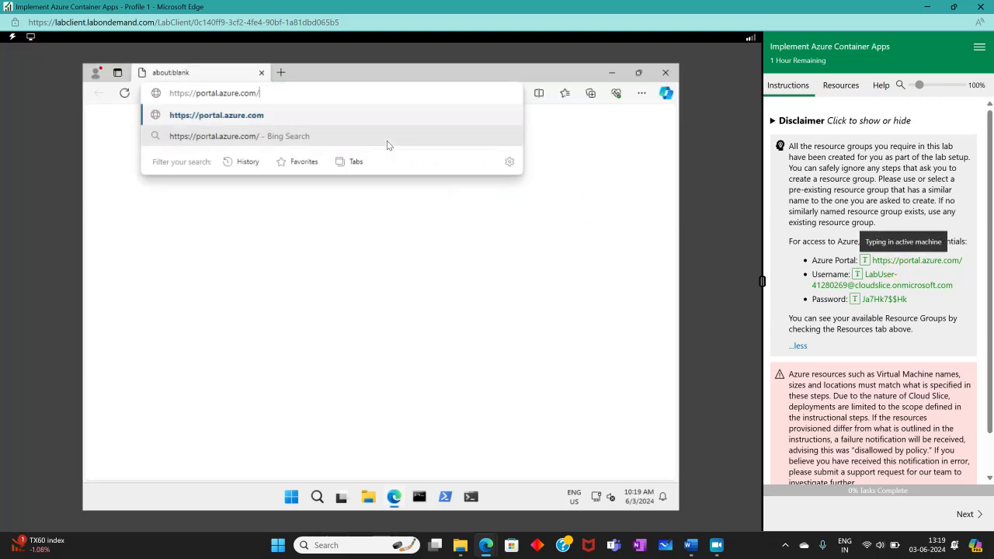
key(Return)
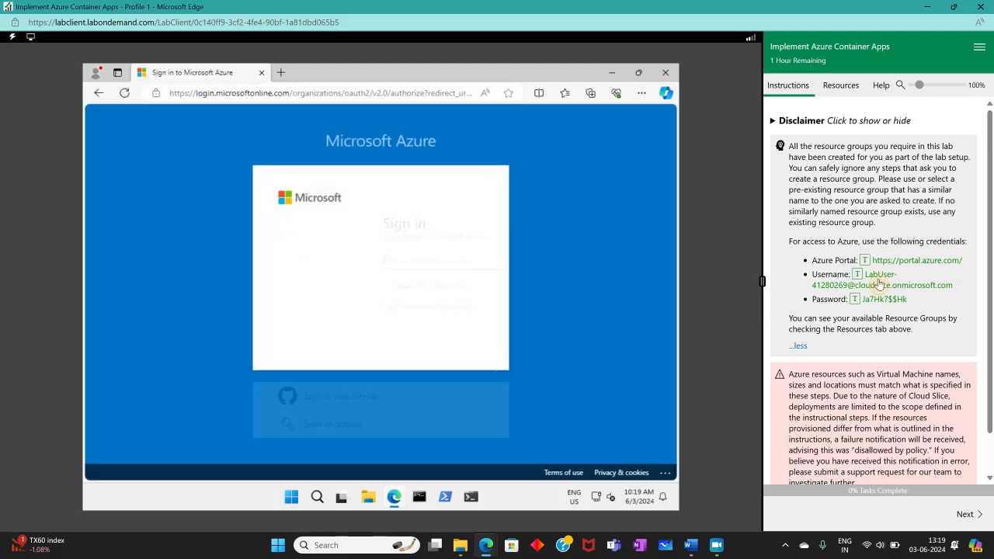
Sign in to Microsoft Azure with the lab account's username and password, replacing the doubled username entry with a single one.
click(880, 283)
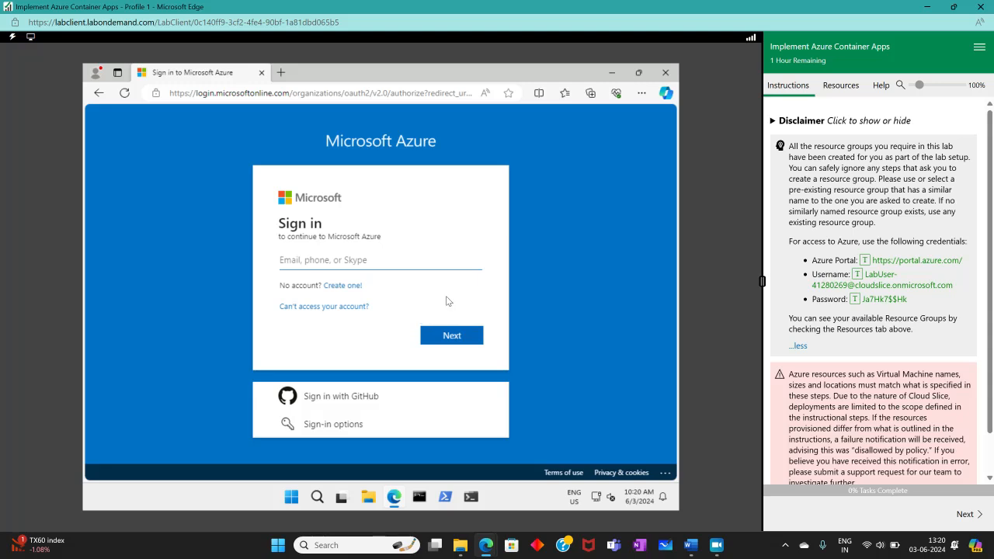
click(871, 284)
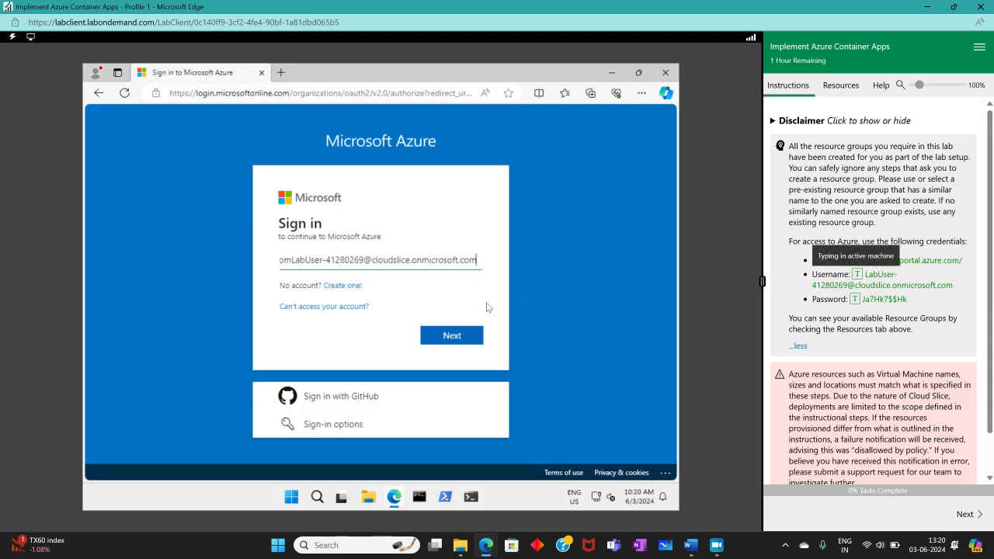
drag(484, 266, 1, 251)
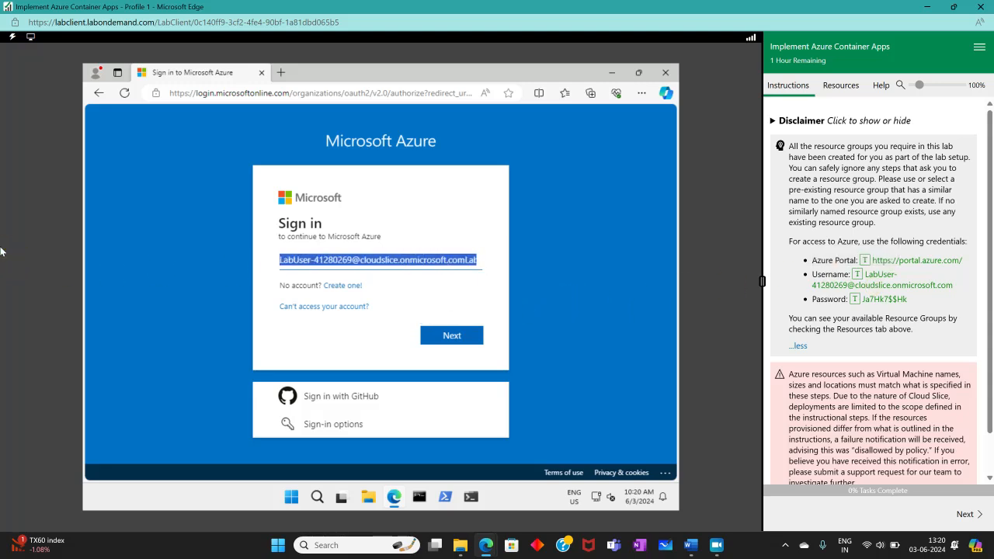
click(860, 280)
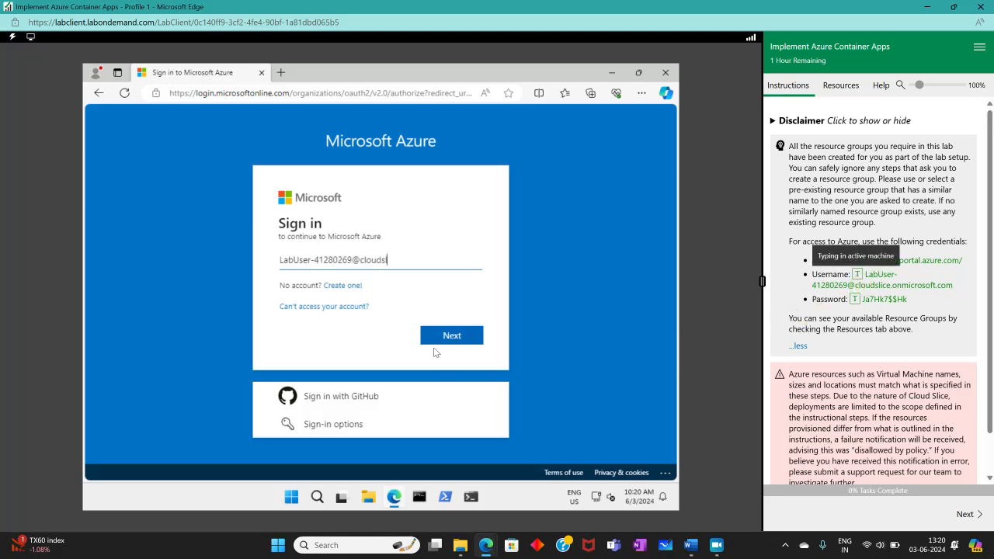
click(444, 338)
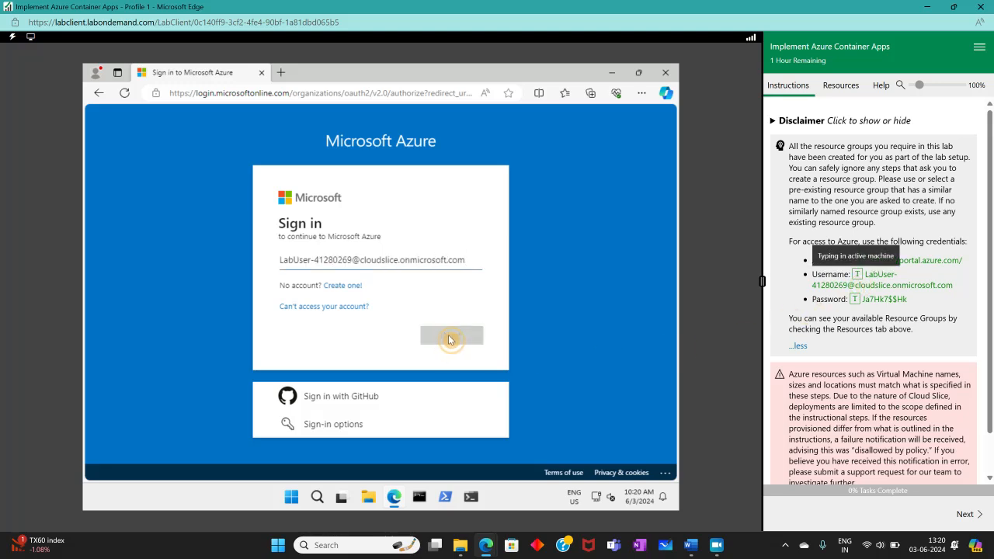
click(882, 300)
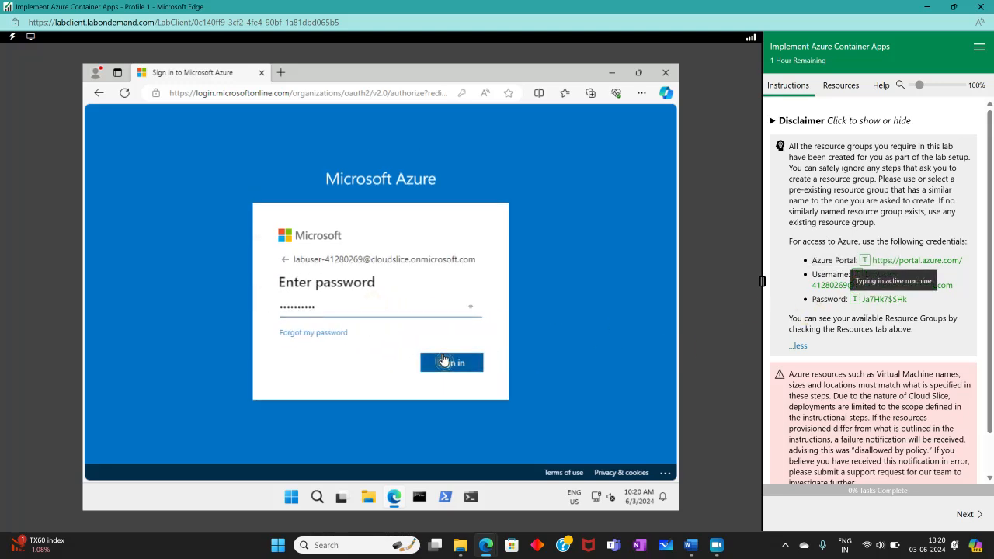
click(450, 362)
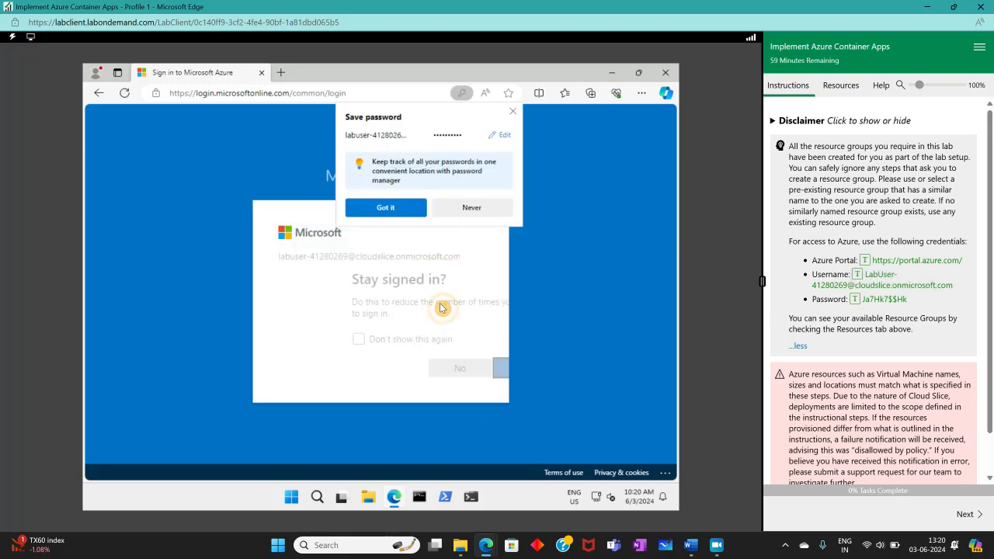
Decline saving the password and staying signed in, and get past the portal's welcome and usage prompts to the Quickstart Center.
click(467, 207)
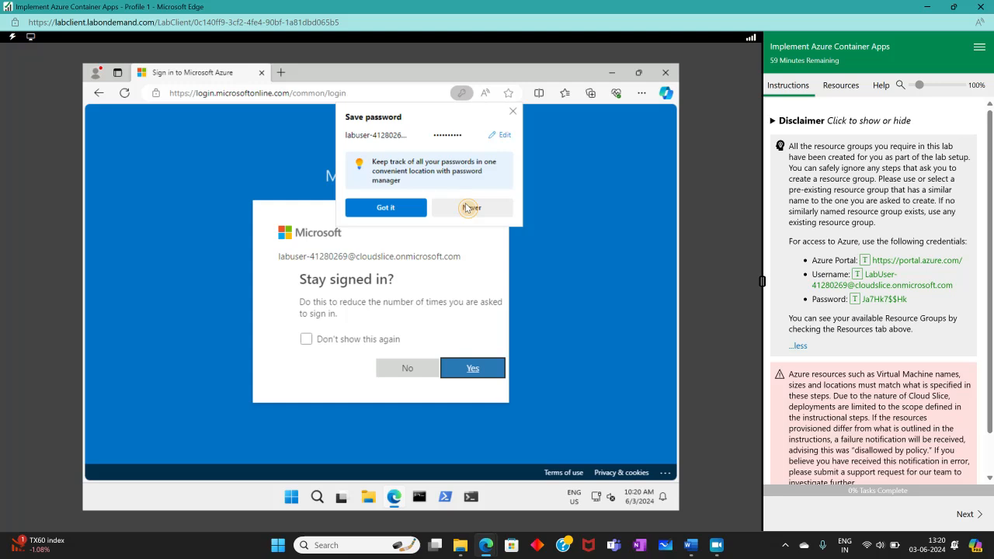
click(411, 376)
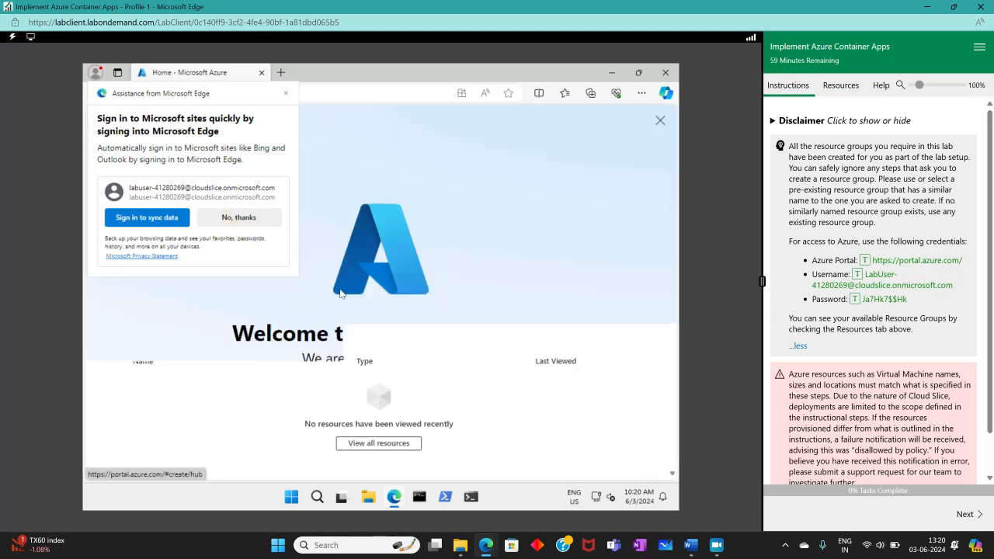
click(477, 446)
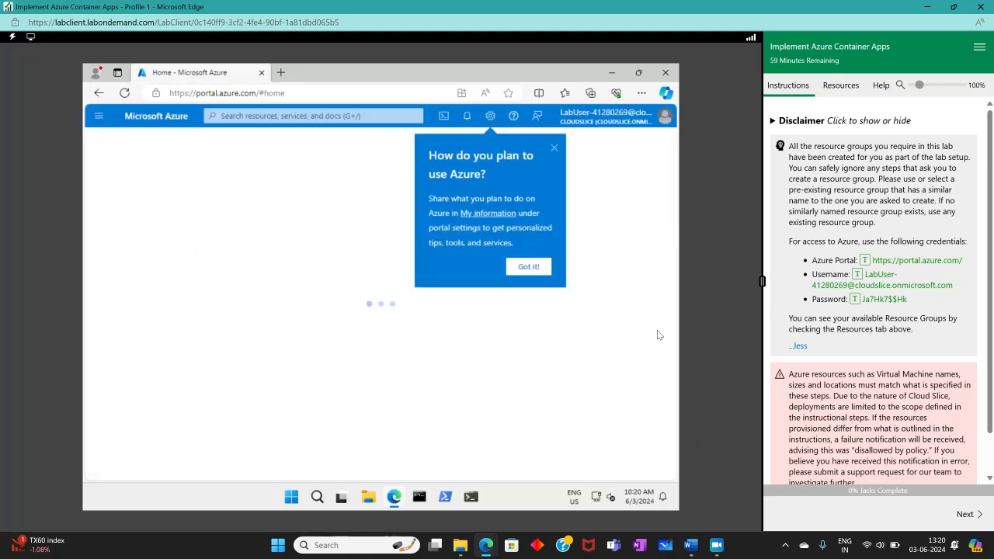
click(526, 266)
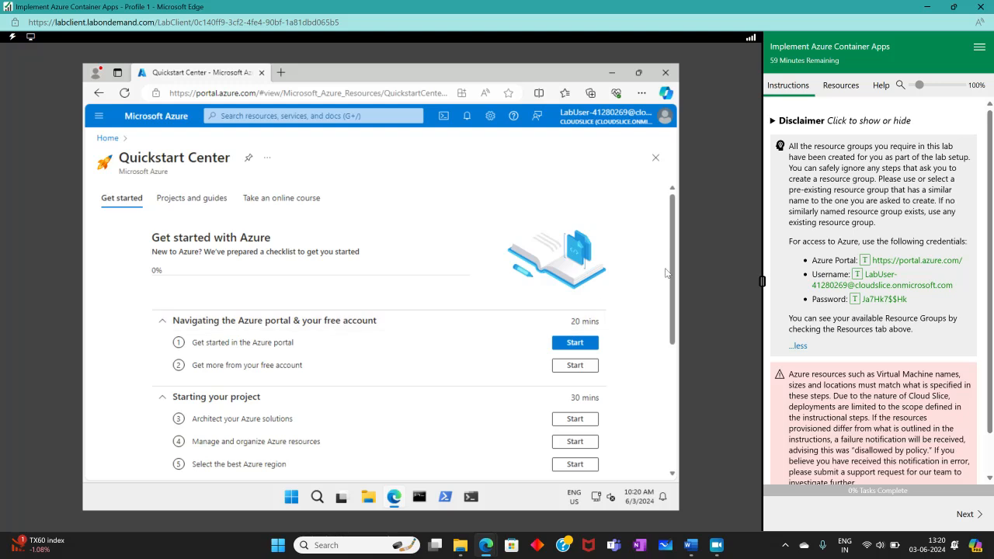
Advance the lab instructions to Lab 09c and review the introduction, scenario, enlarged architecture diagram, job skills and Task 1 overview.
scroll(878, 350, down, 2)
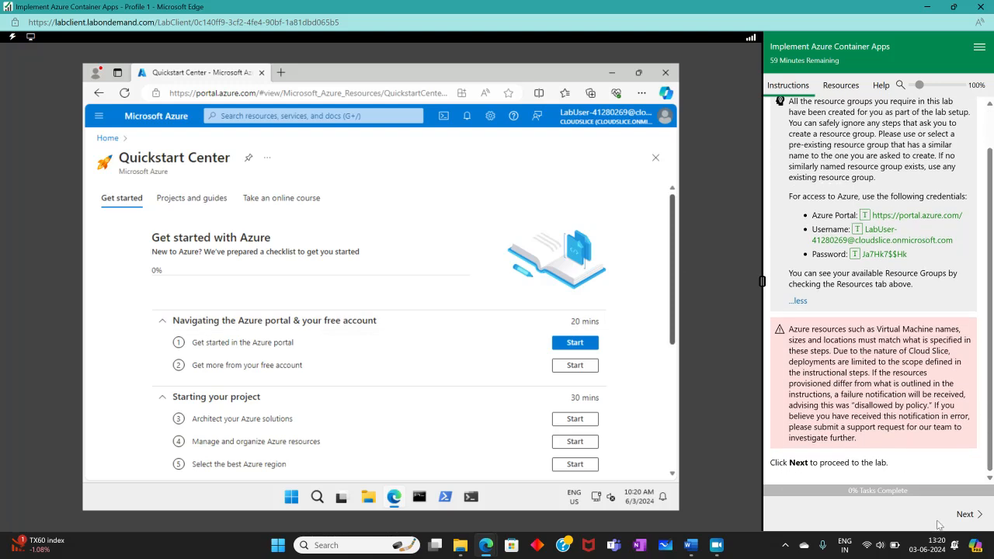
click(960, 514)
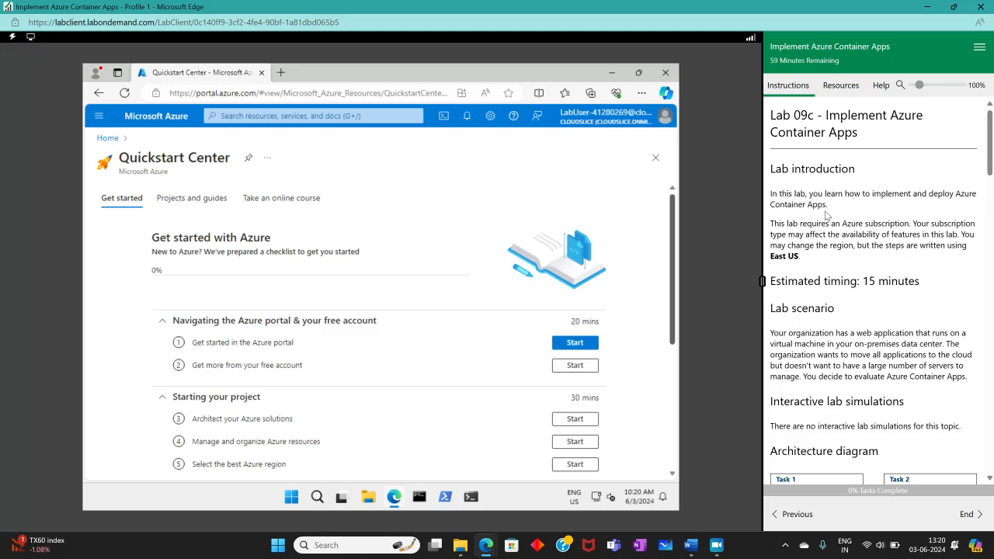
scroll(817, 238, down, 3)
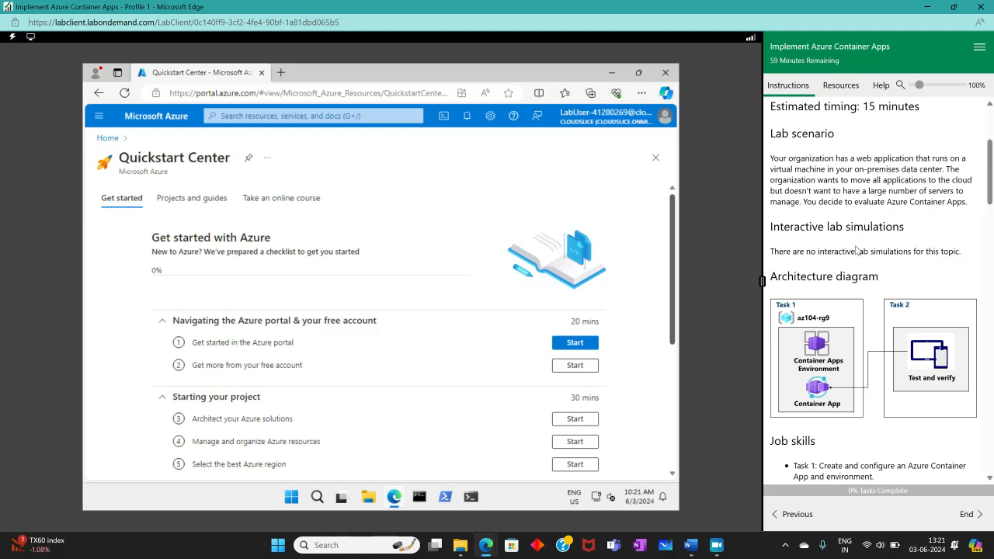
scroll(858, 250, down, 3)
click(873, 184)
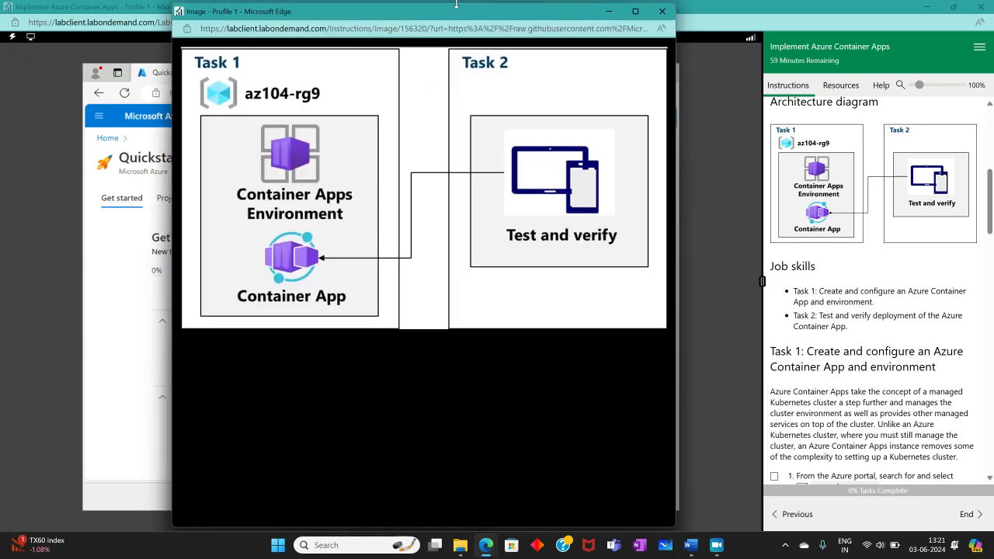
double_click(456, 6)
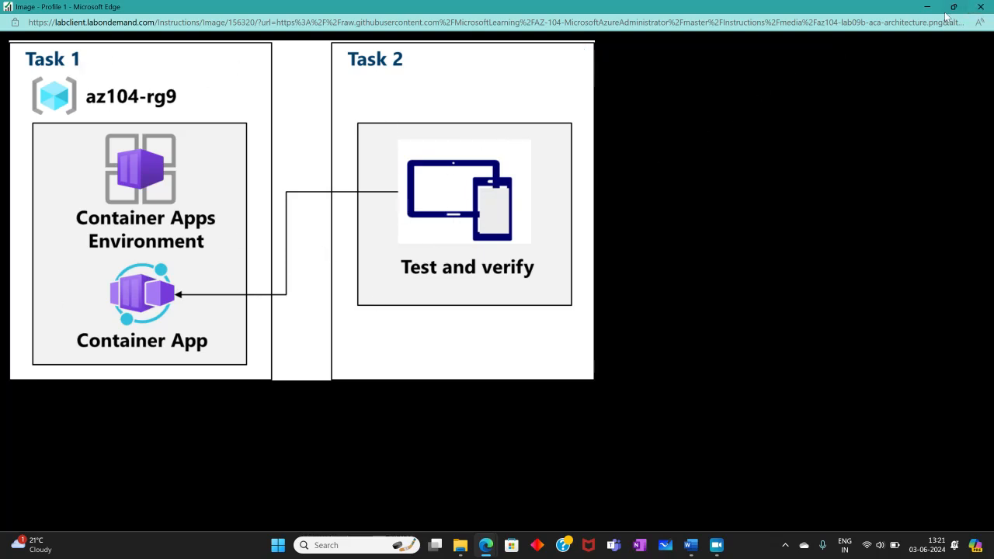
click(980, 6)
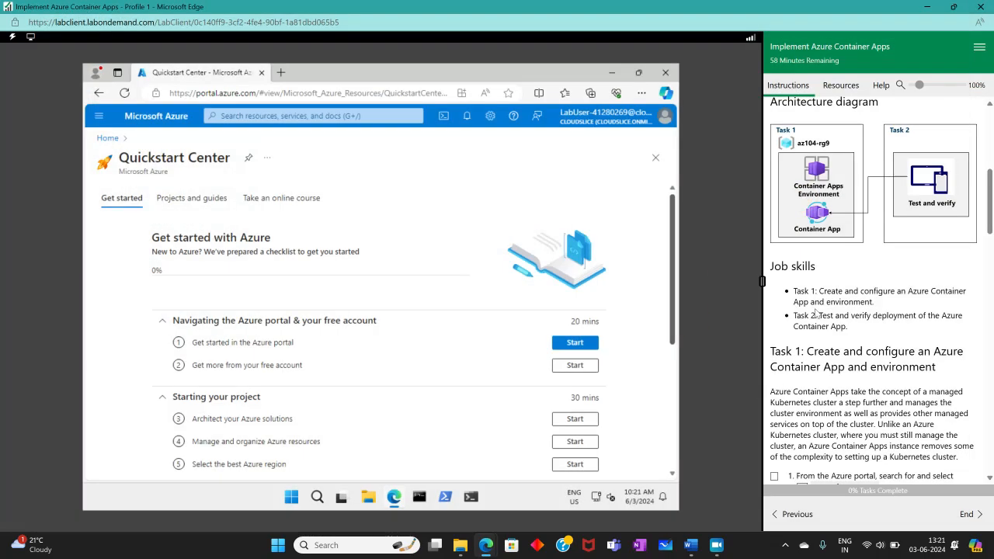
scroll(819, 313, down, 1)
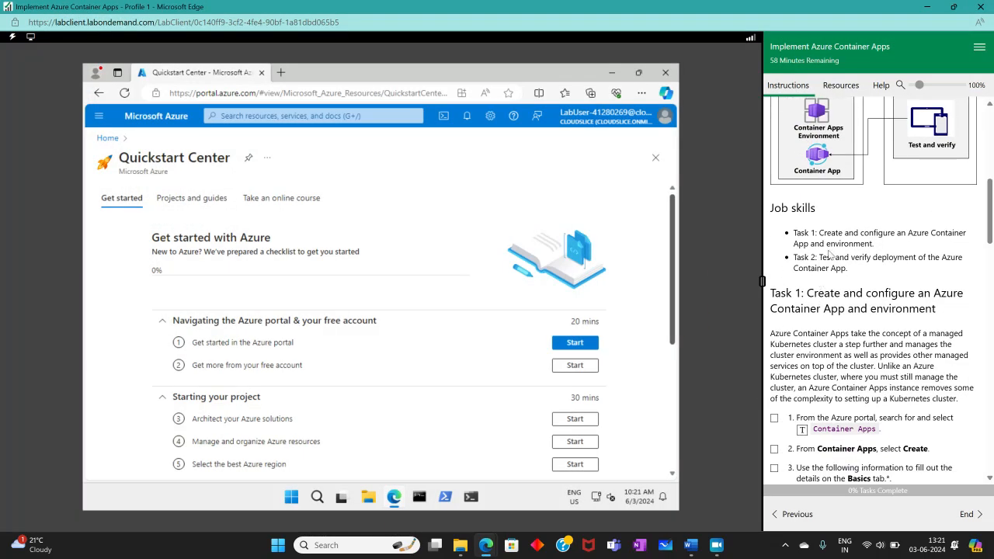
scroll(882, 339, down, 2)
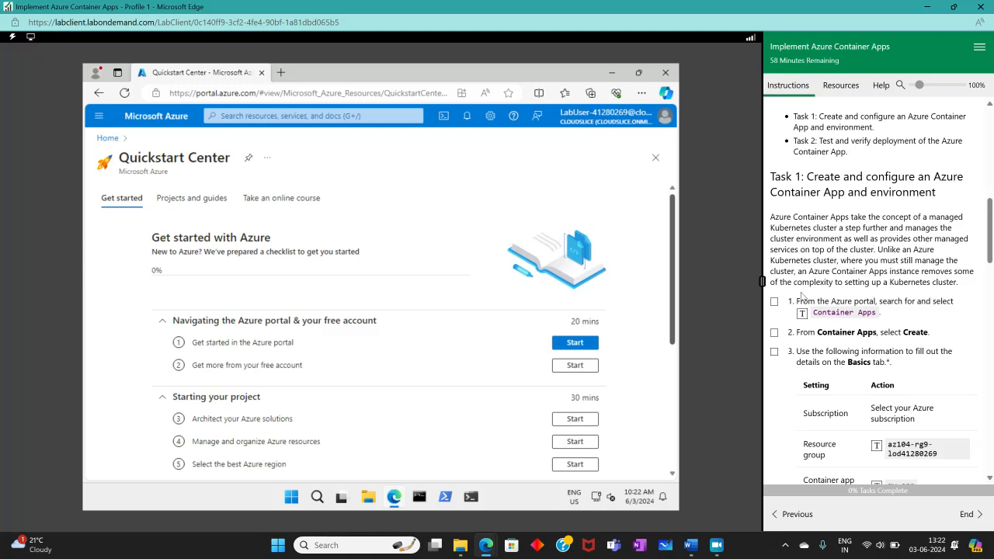
Search the Azure portal for Container Apps and open the Container Apps service.
click(258, 115)
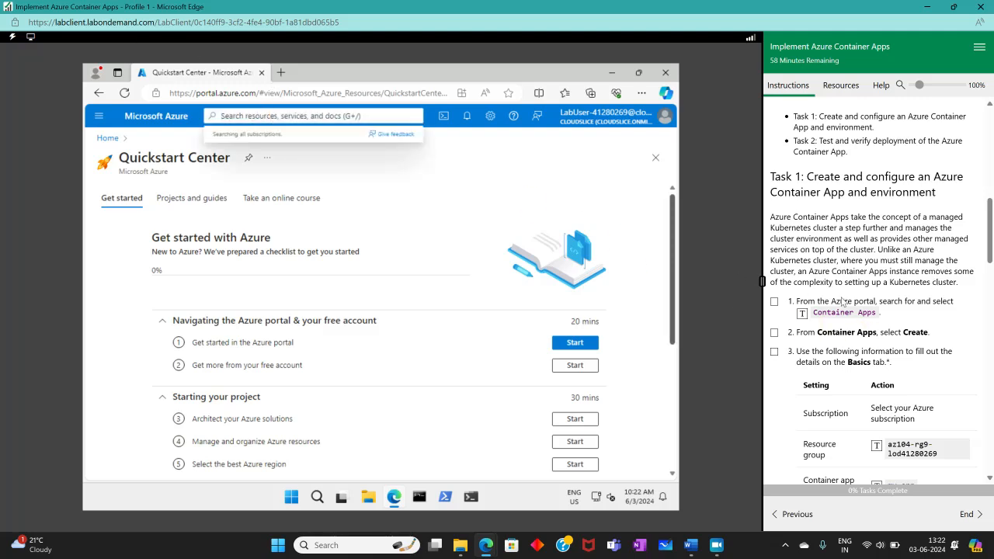
click(827, 312)
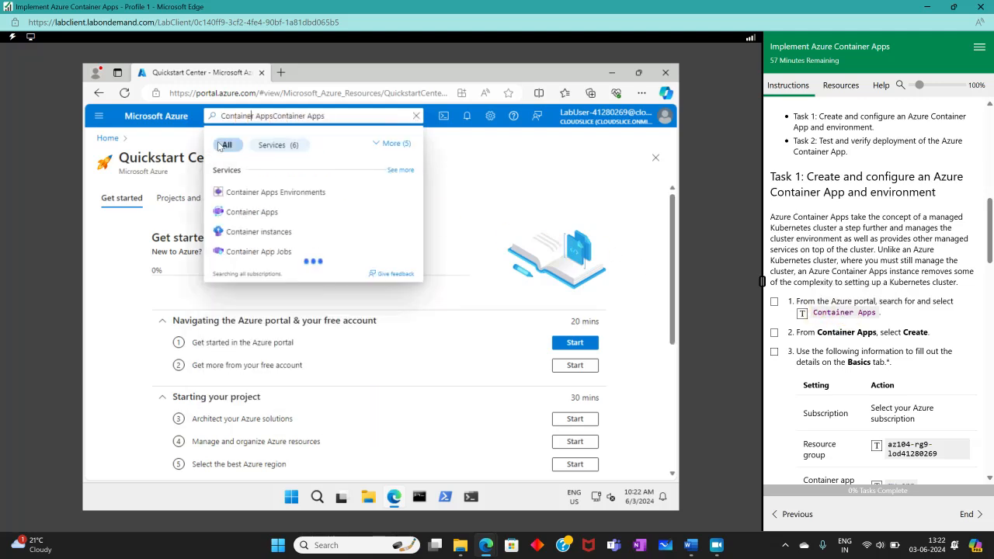
triple_click(309, 115)
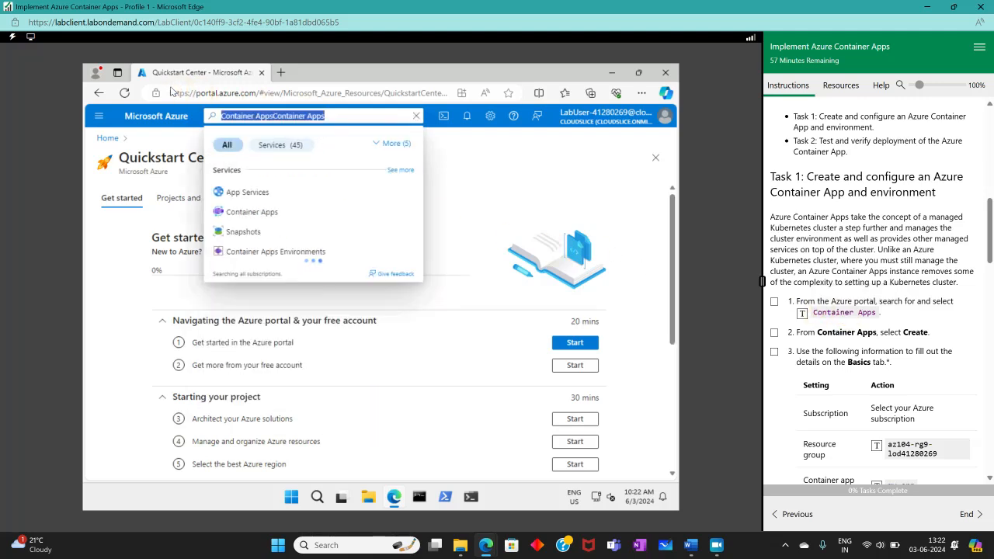
click(831, 312)
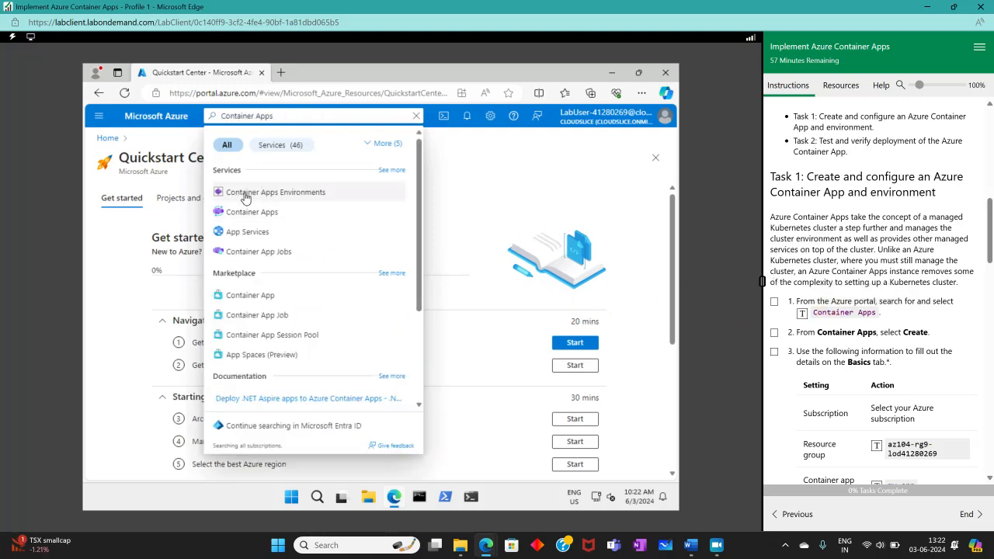
click(237, 215)
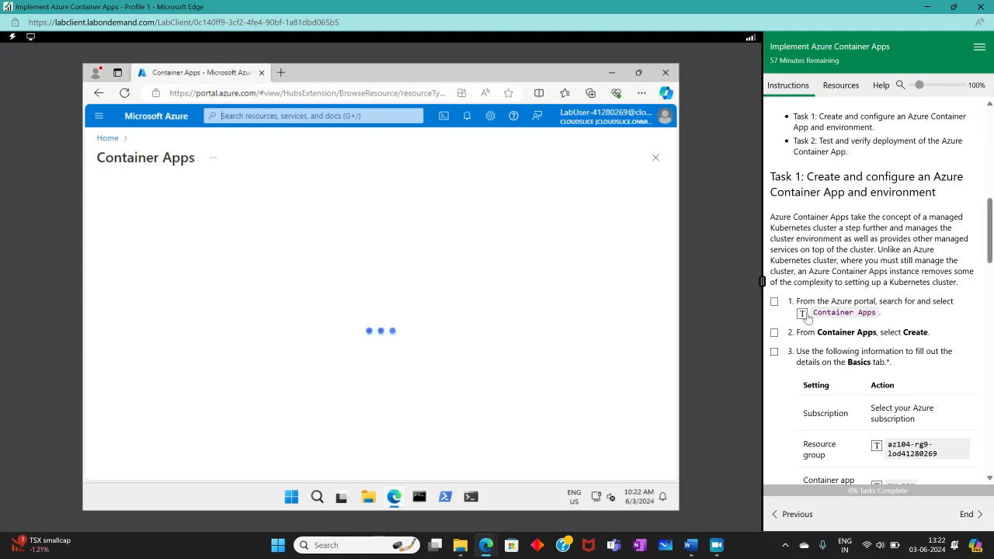
Start creating a new container app and mark lab instructions 1 and 2 as complete.
click(109, 192)
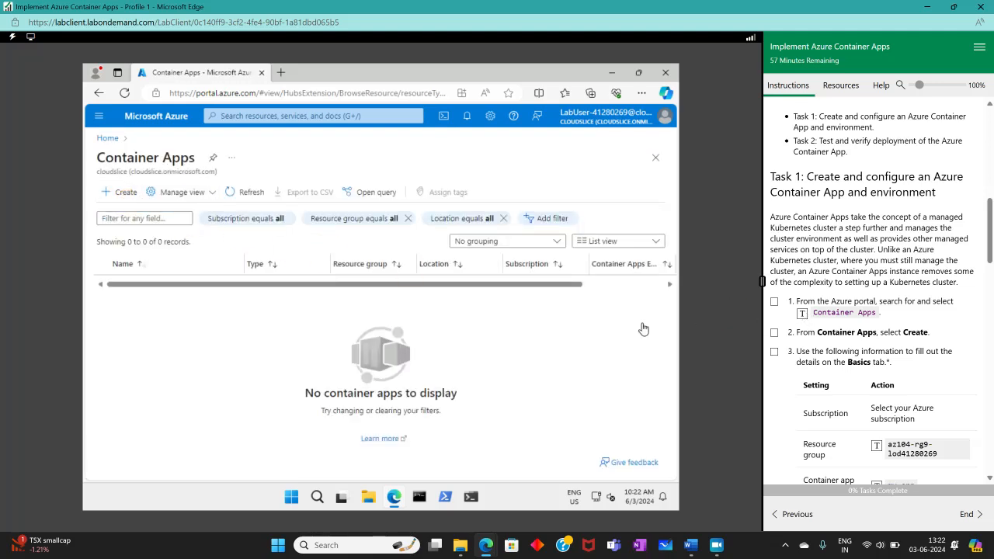
click(774, 332)
click(553, 93)
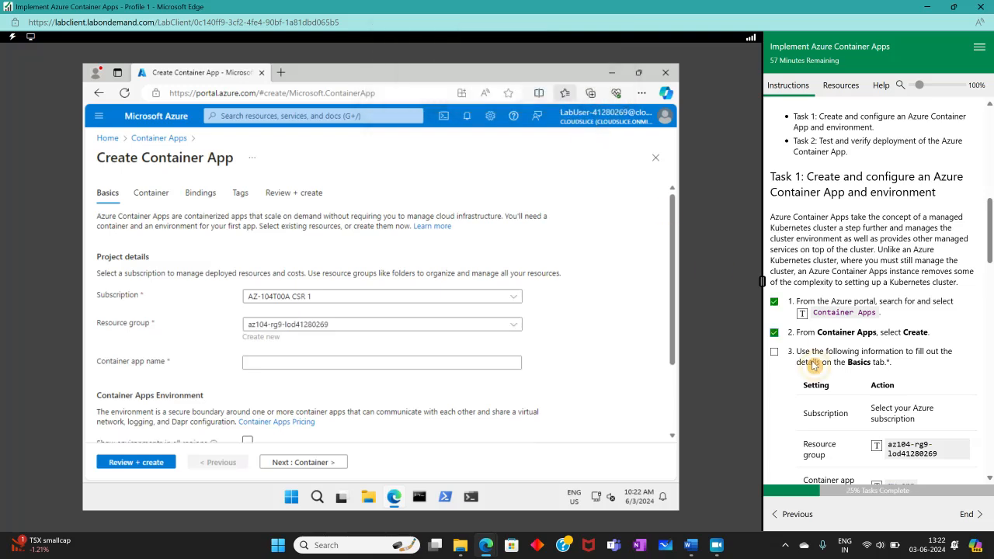
Set the container app name to my-app in the project details, following lab instruction 3.
scroll(816, 369, down, 3)
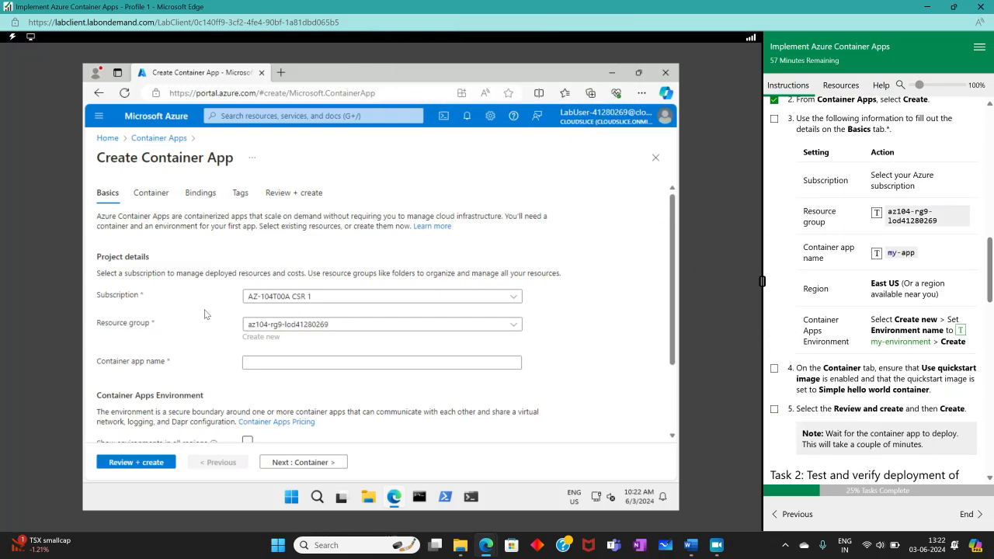
scroll(319, 315, down, 2)
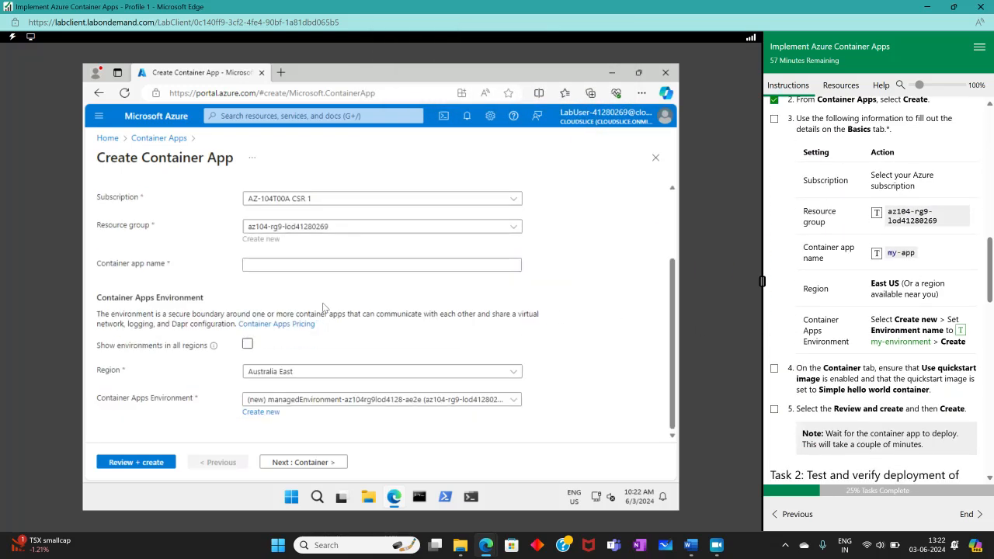
click(336, 265)
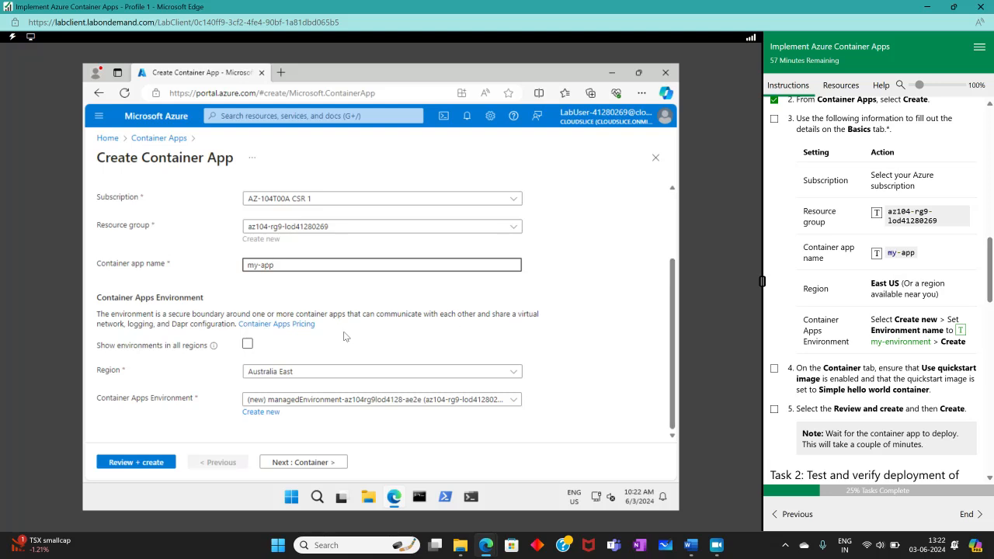
Set the container app's region to East US.
click(301, 372)
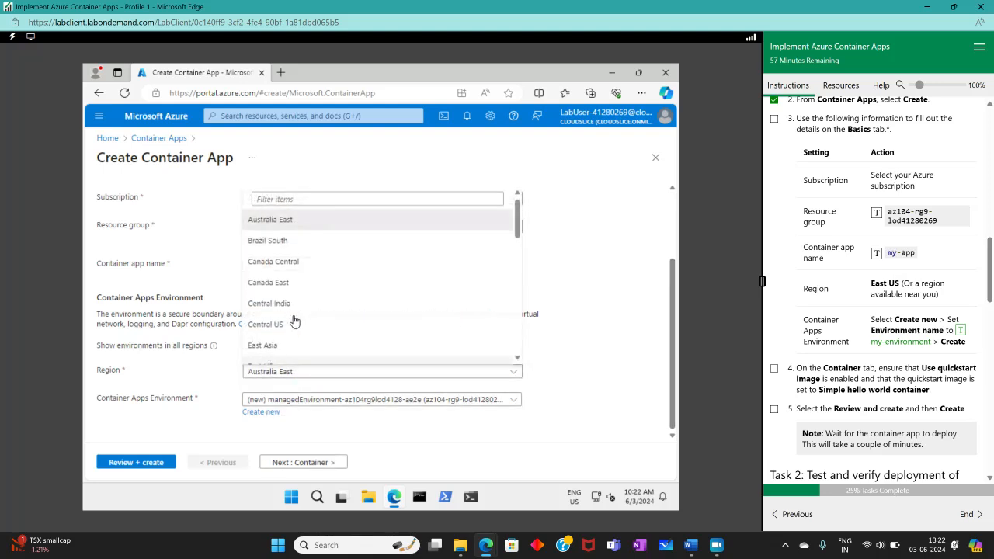
scroll(296, 319, down, 8)
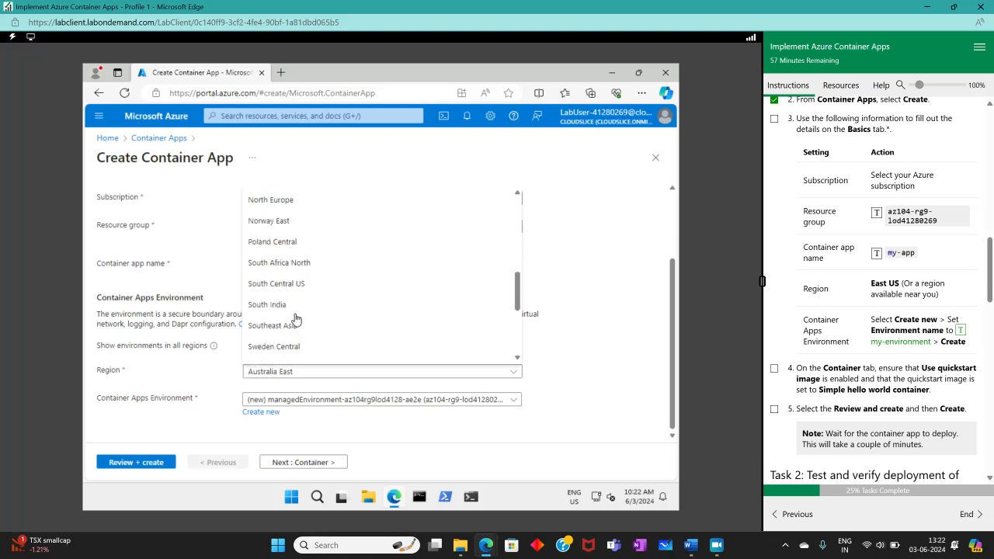
scroll(296, 319, down, 2)
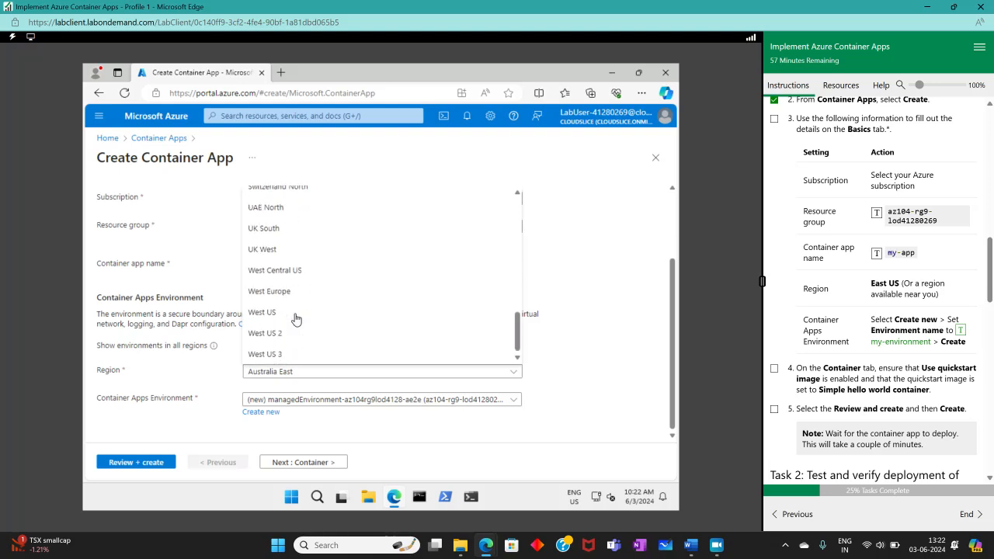
scroll(296, 320, up, 1)
scroll(296, 319, up, 10)
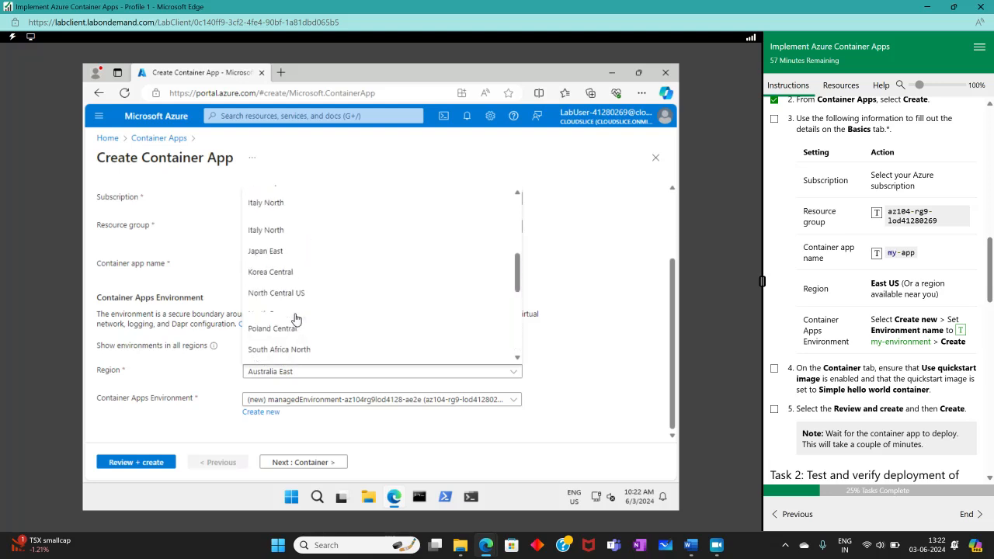
scroll(296, 320, down, 3)
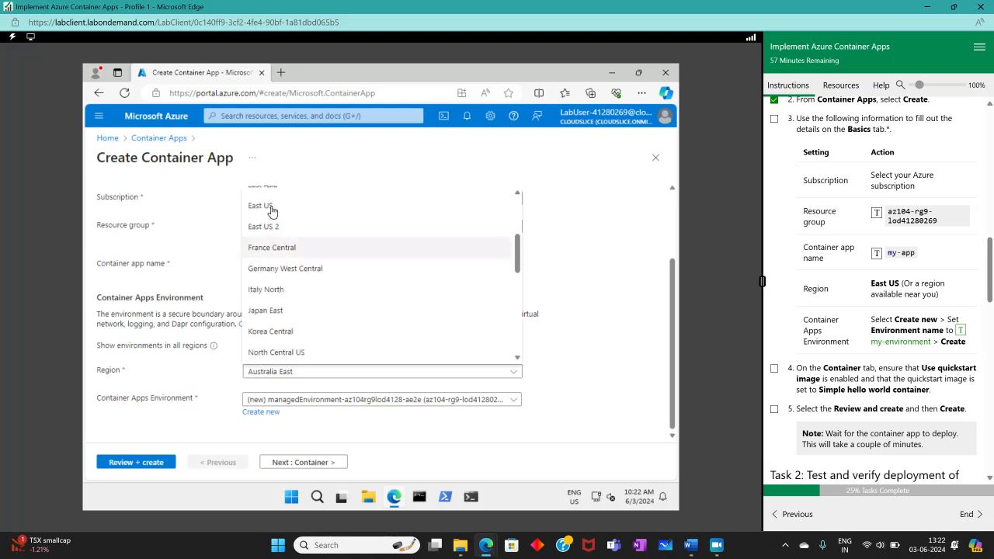
key(Return)
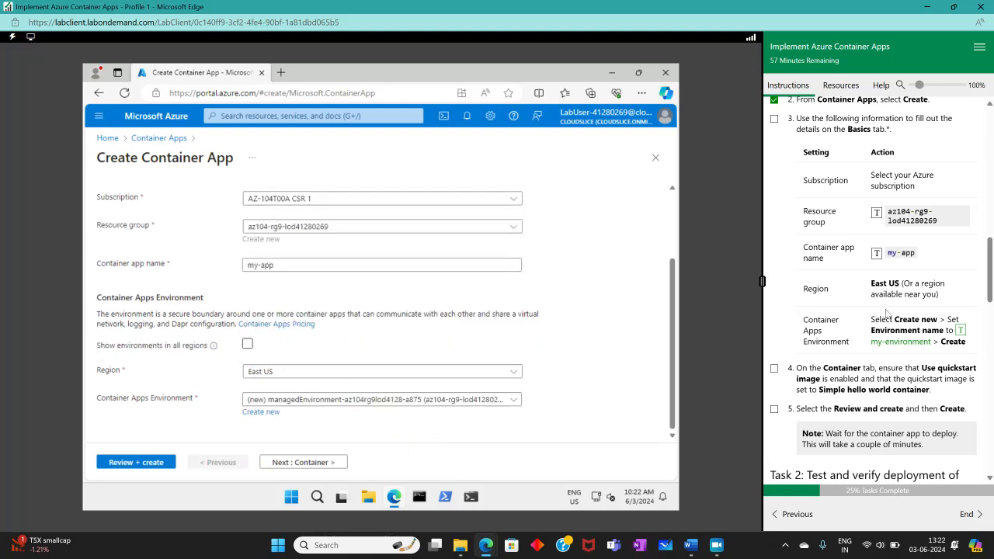
Create a new Container Apps environment named my-environment for the container app, keeping its other settings.
scroll(888, 312, down, 3)
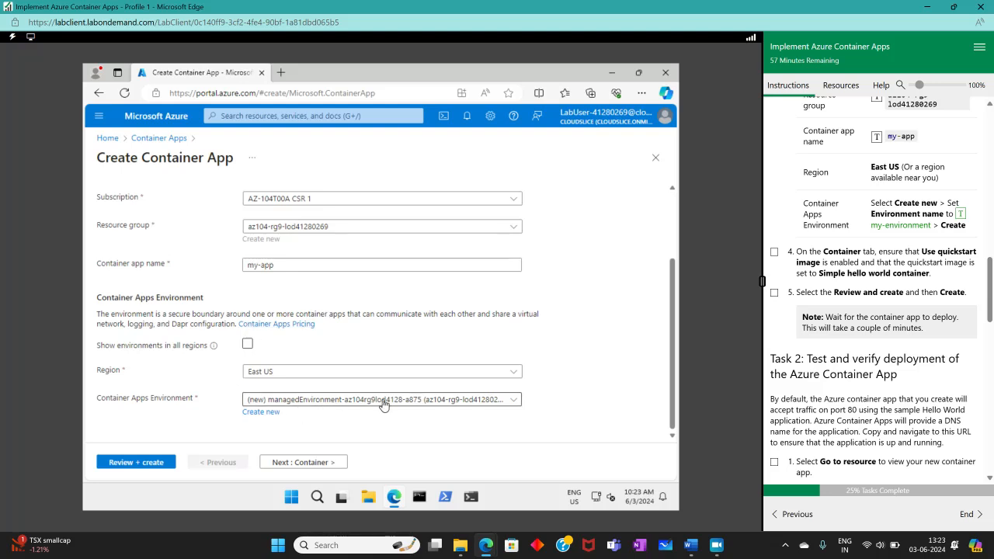
click(262, 413)
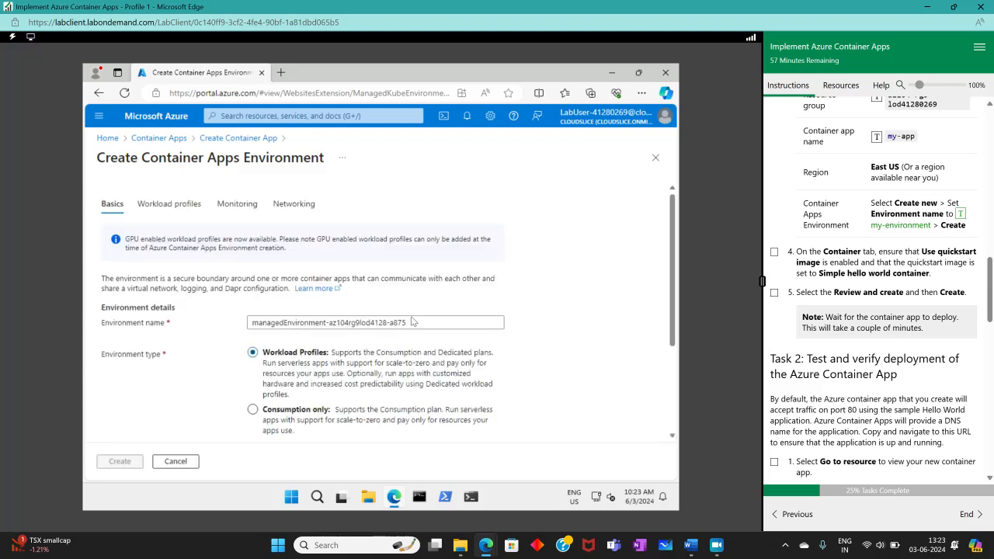
click(412, 321)
drag(407, 321, 233, 329)
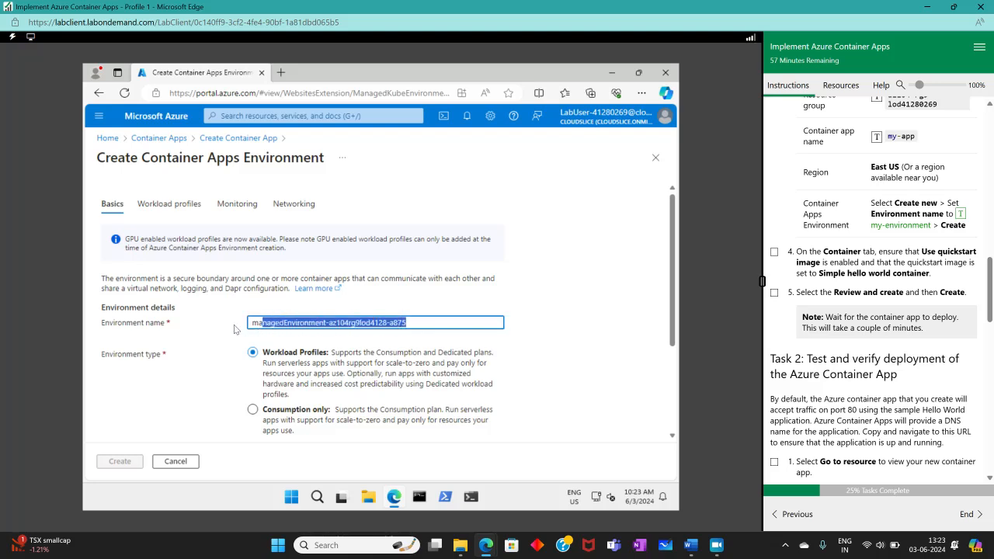
click(961, 217)
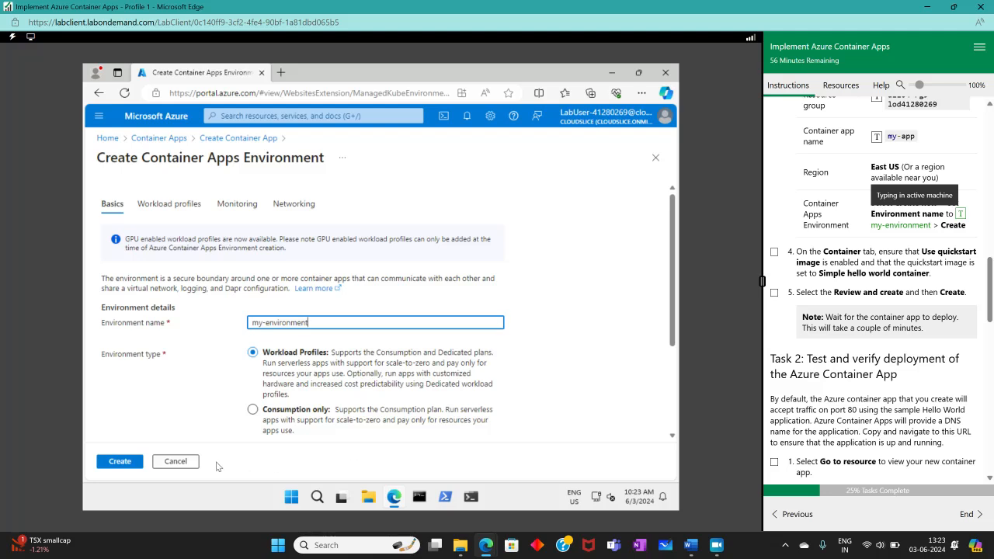
click(142, 464)
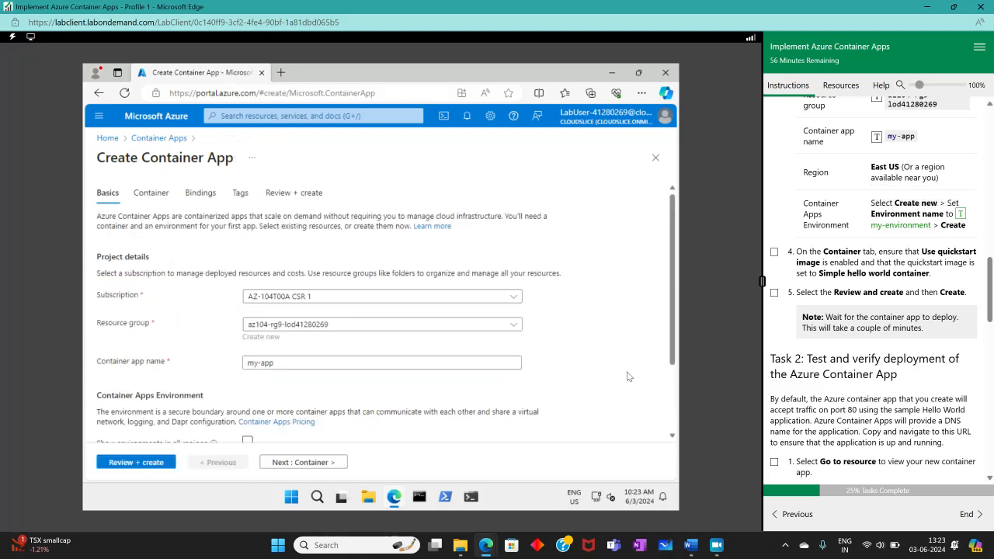
Proceed to the container settings, check the quickstart image, and mark lab instruction 4 as complete.
scroll(387, 390, down, 2)
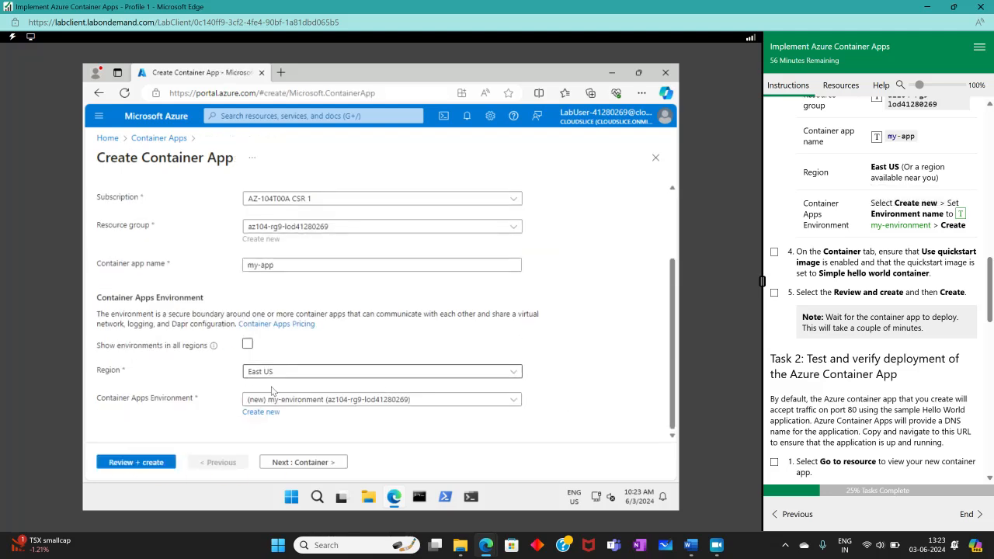
click(281, 463)
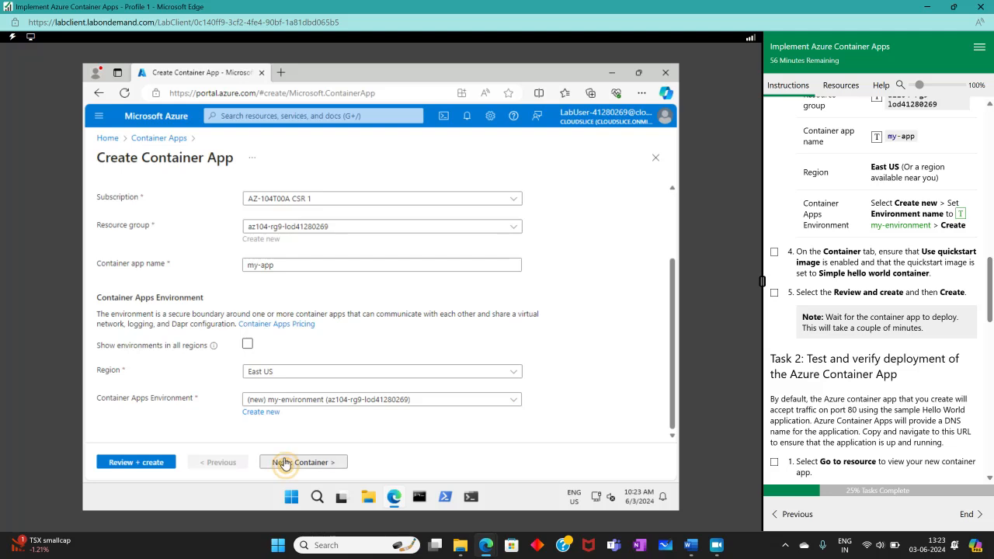
click(774, 251)
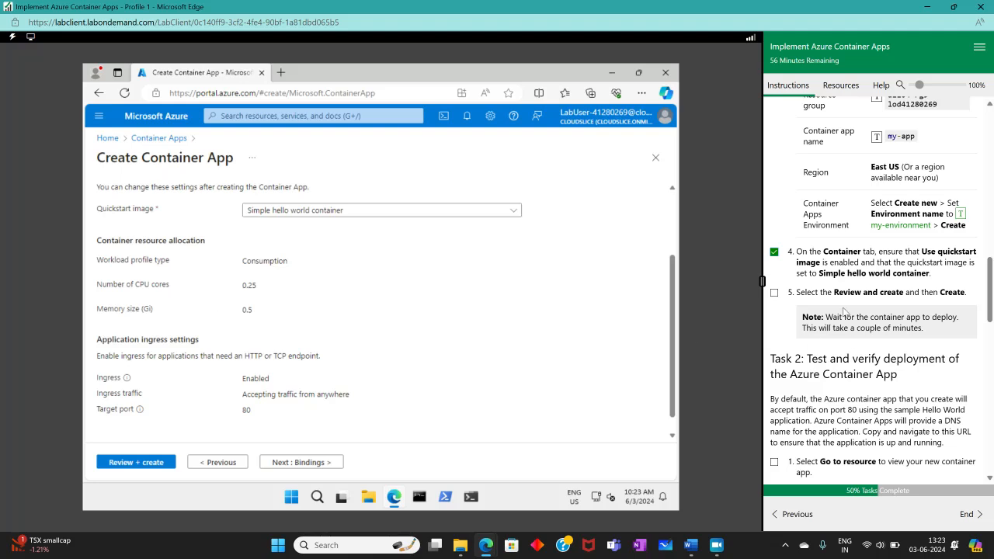
Review the container app's configuration summary and create the app.
click(129, 465)
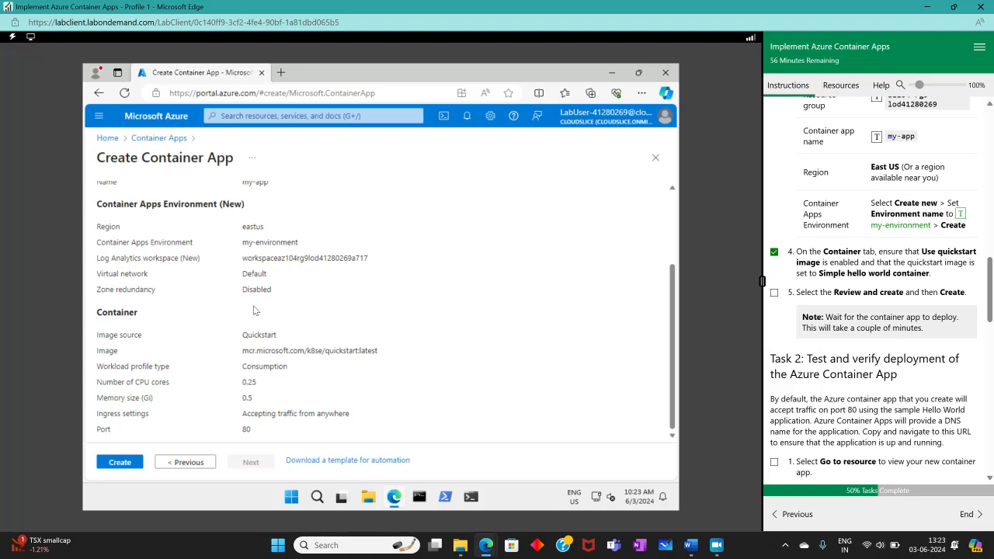
scroll(255, 310, up, 2)
scroll(250, 319, down, 2)
click(124, 464)
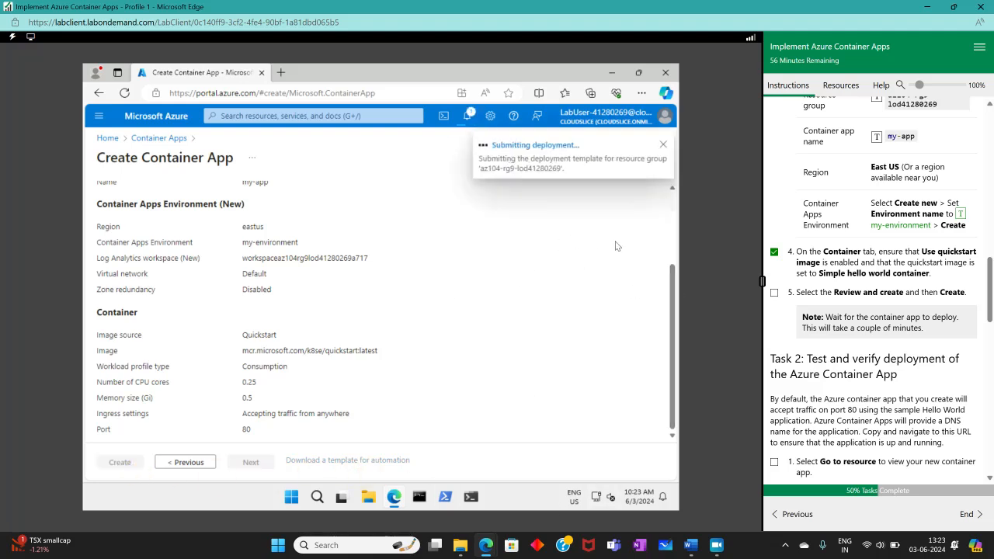
click(718, 548)
click(12, 275)
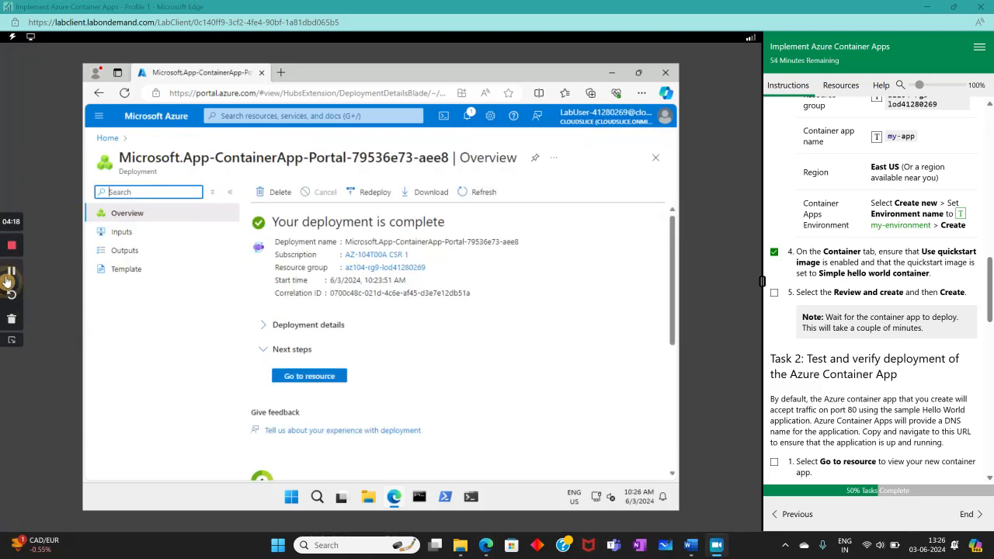
Open the deployed container app resource and mark Task 1 instruction 5 and Task 2 instruction 1 as complete.
click(317, 377)
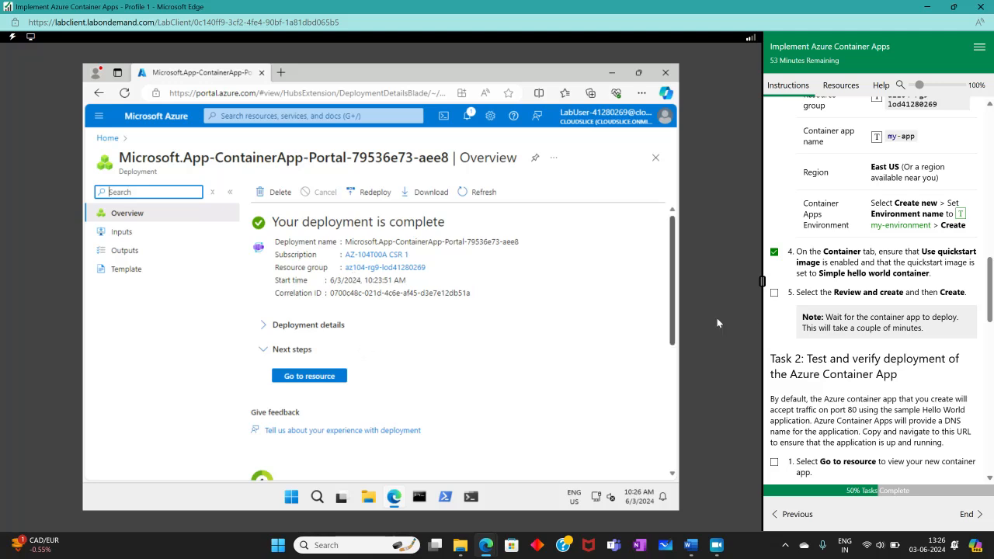
click(774, 293)
scroll(817, 310, down, 3)
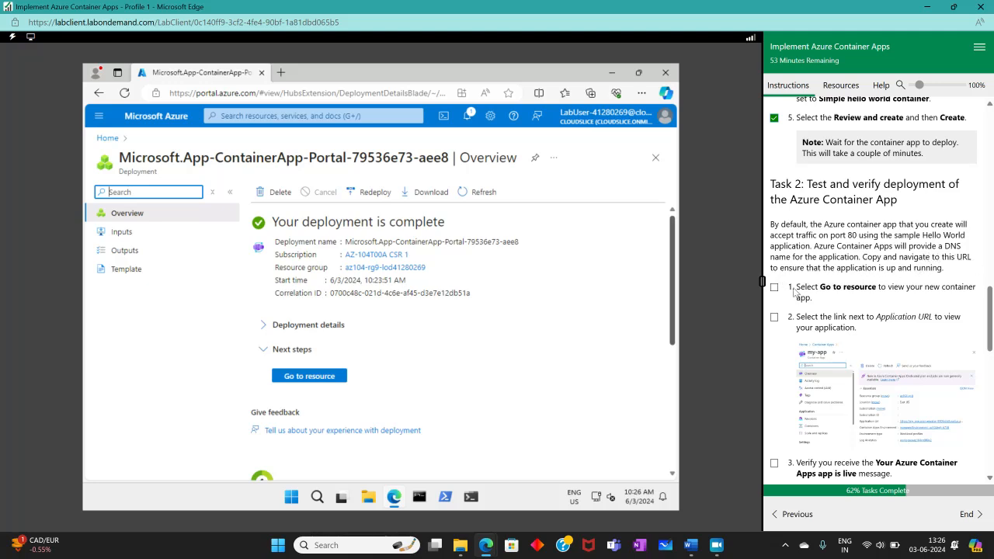
click(311, 378)
click(774, 288)
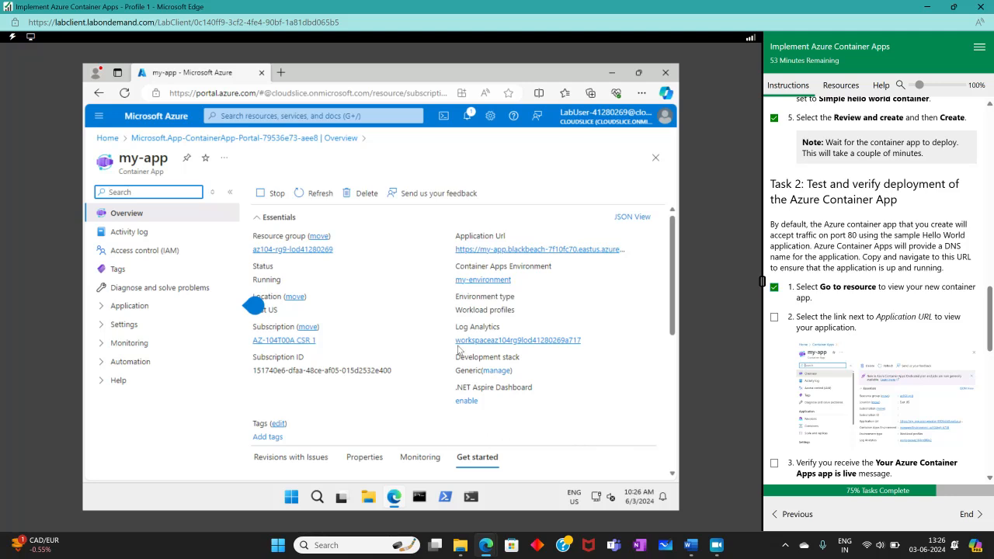
right_click(607, 260)
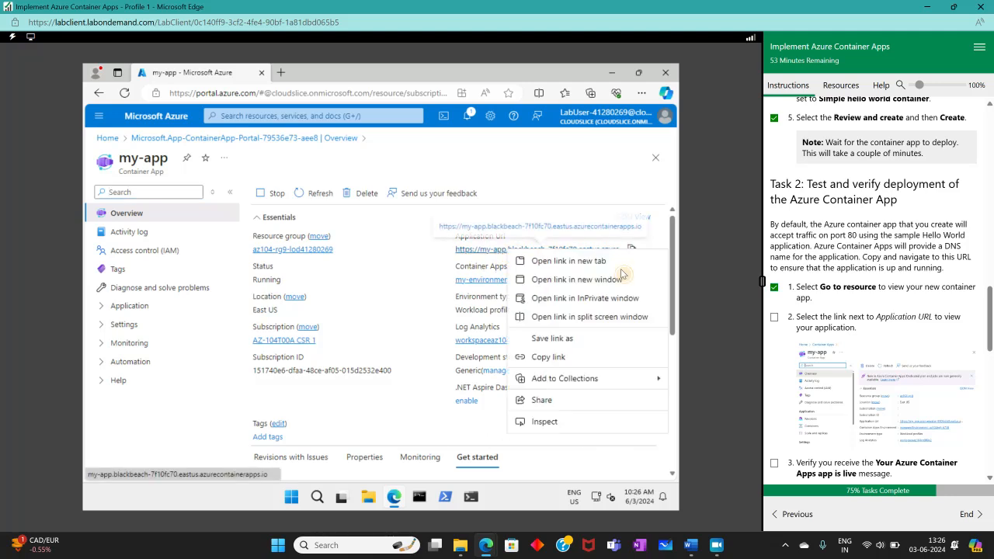
click(357, 276)
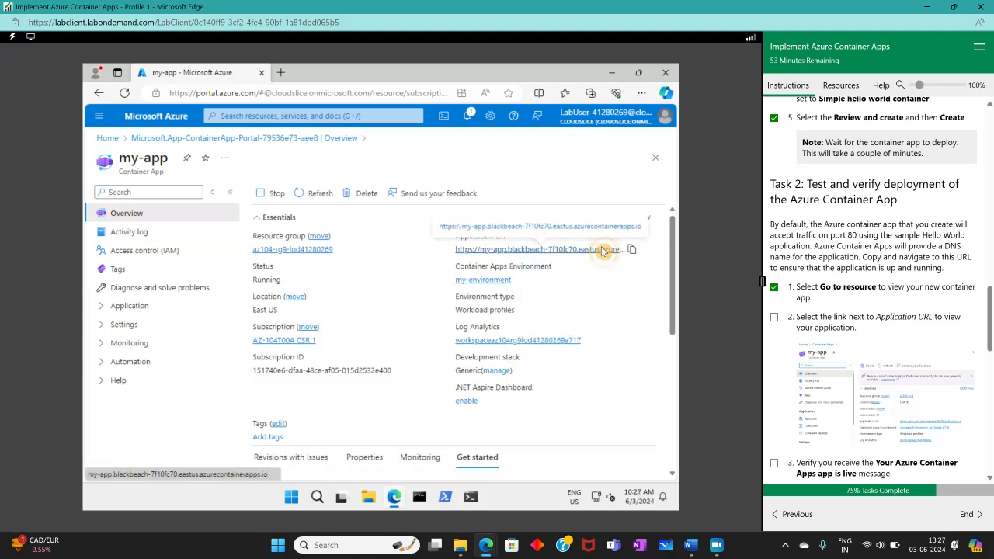
right_click(600, 252)
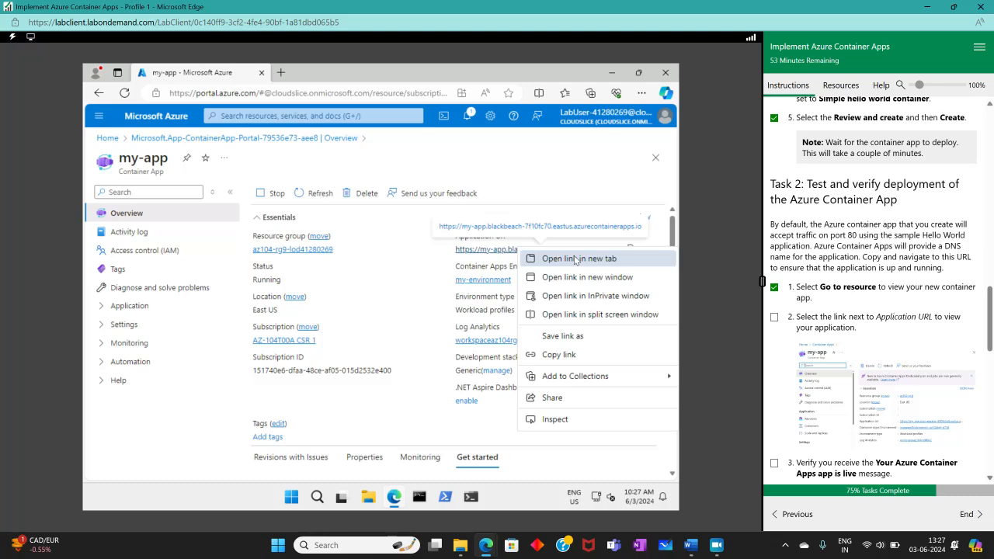
click(407, 290)
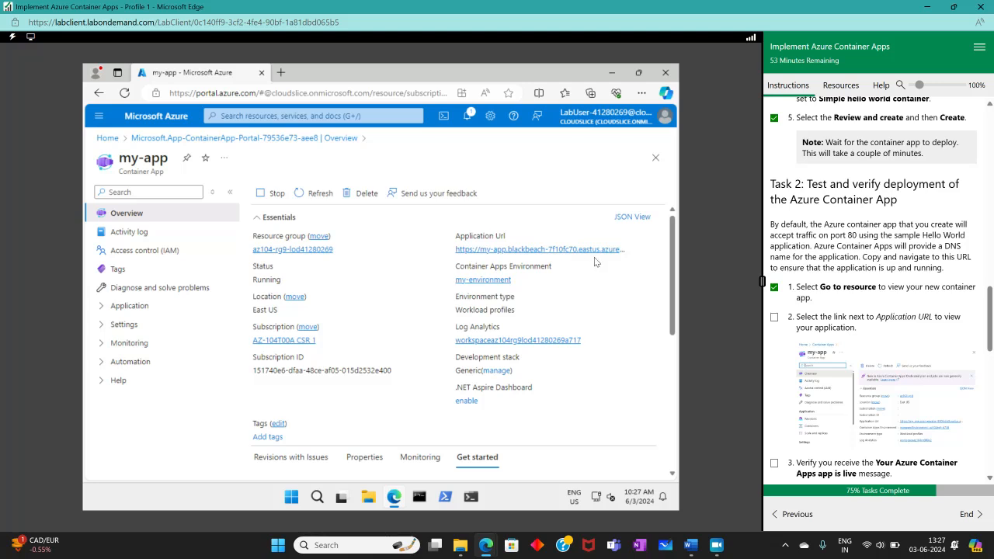
Copy my-app's Application Url and open it in a new browser tab to test the deployed application.
click(631, 249)
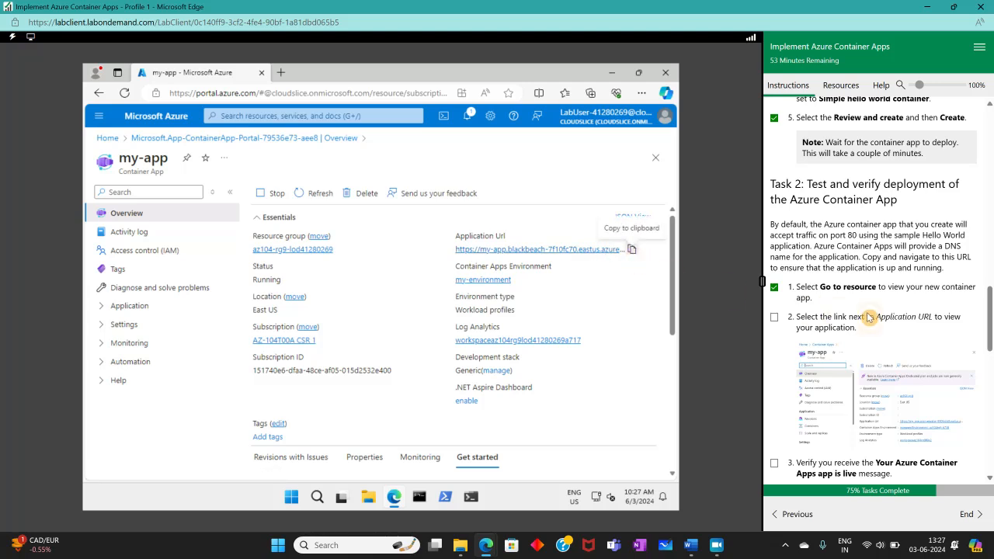
scroll(871, 347, down, 3)
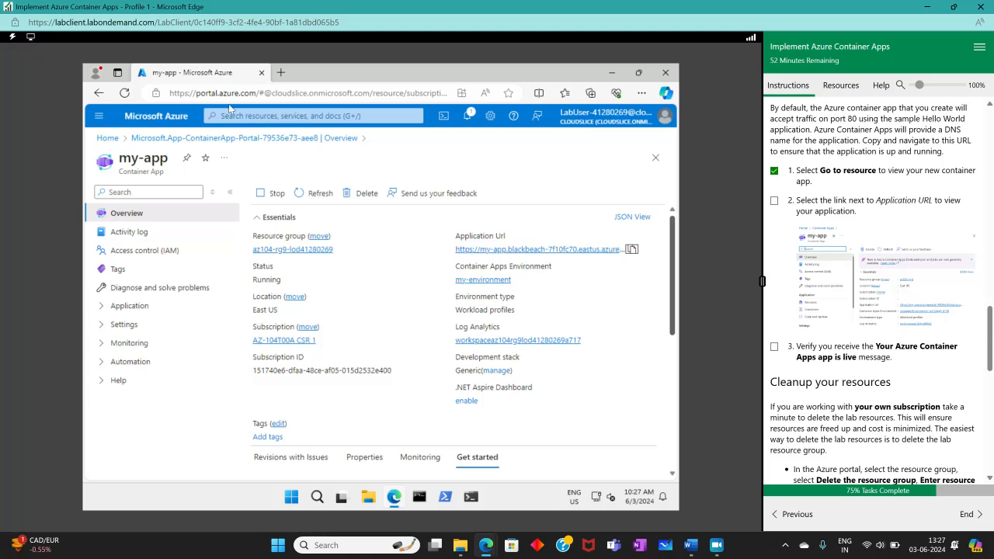
click(279, 72)
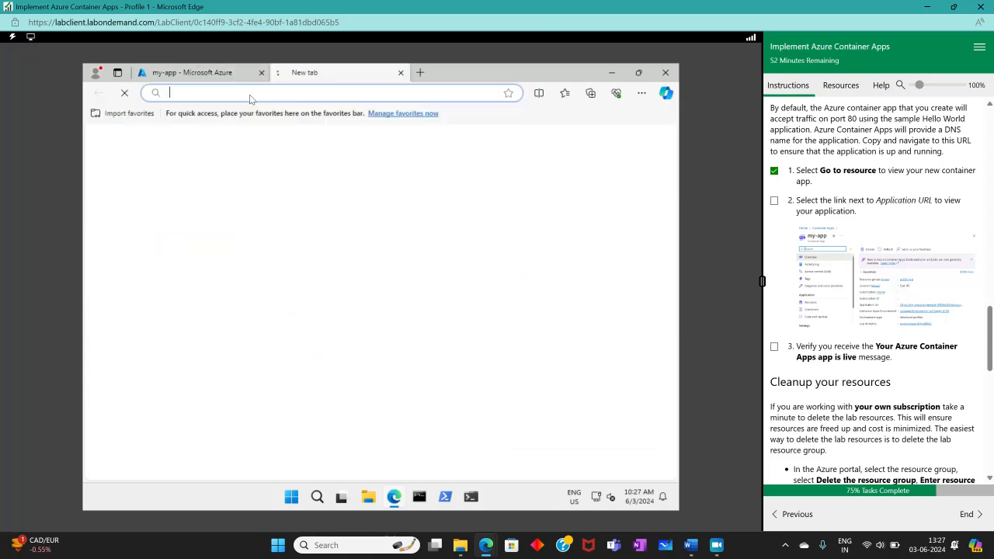
right_click(247, 92)
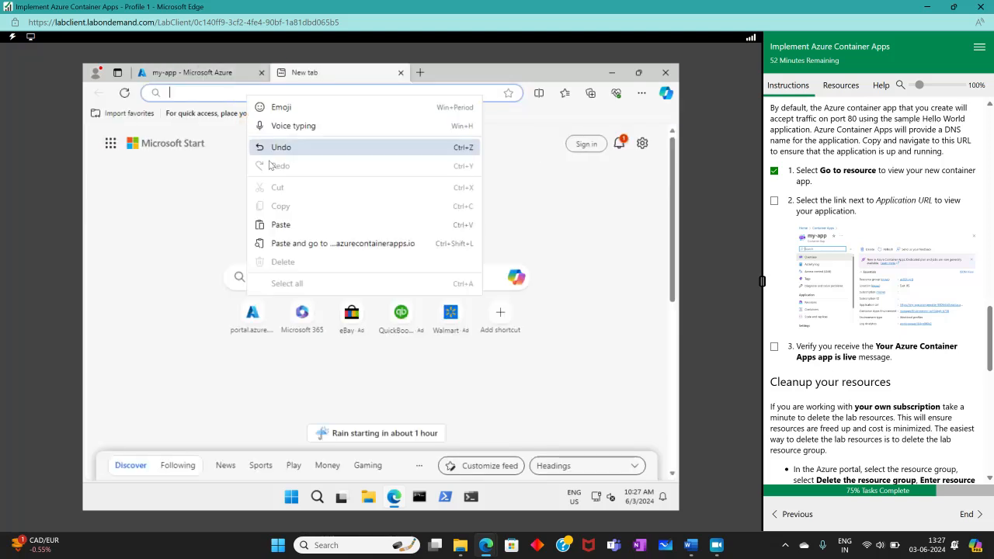
click(289, 244)
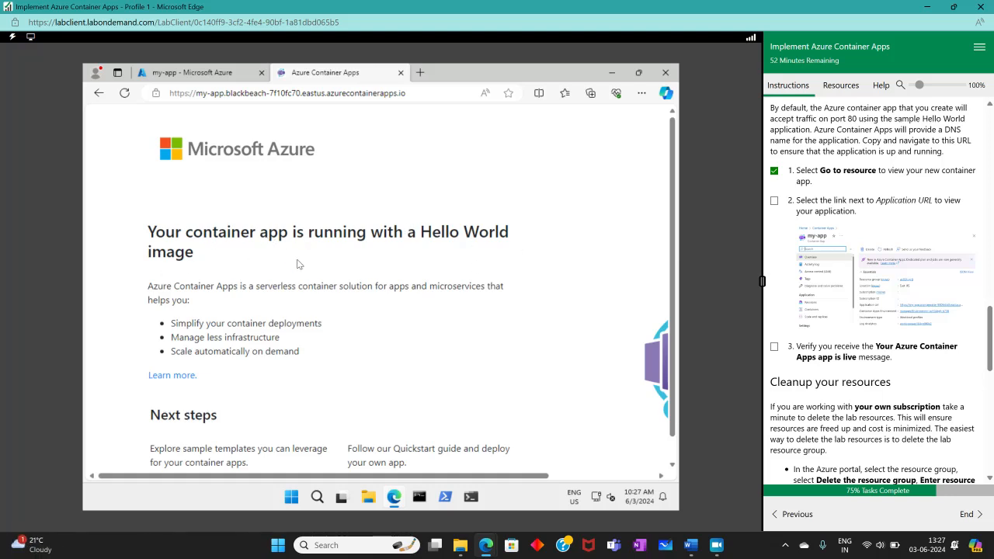
Return to the my-app overview, mark the remaining Task 2 instructions as complete, and review the lab's closing sections.
click(206, 74)
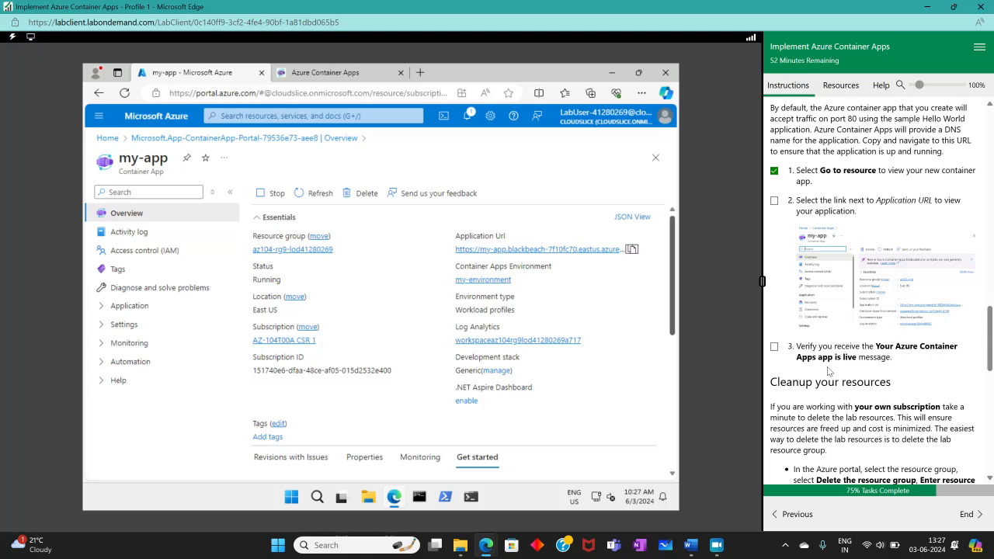
click(775, 347)
scroll(965, 399, down, 4)
scroll(965, 399, down, 5)
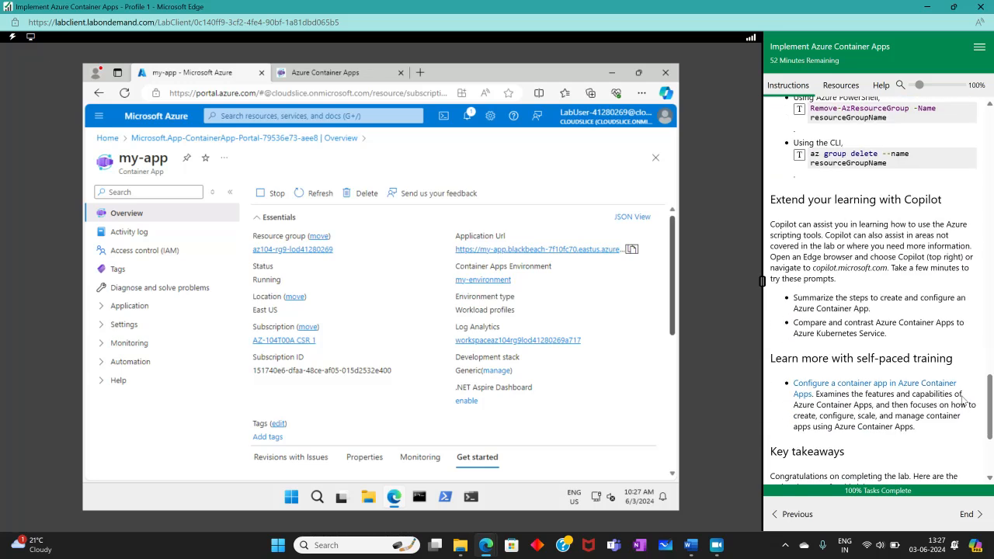
scroll(927, 355, up, 4)
scroll(927, 355, down, 4)
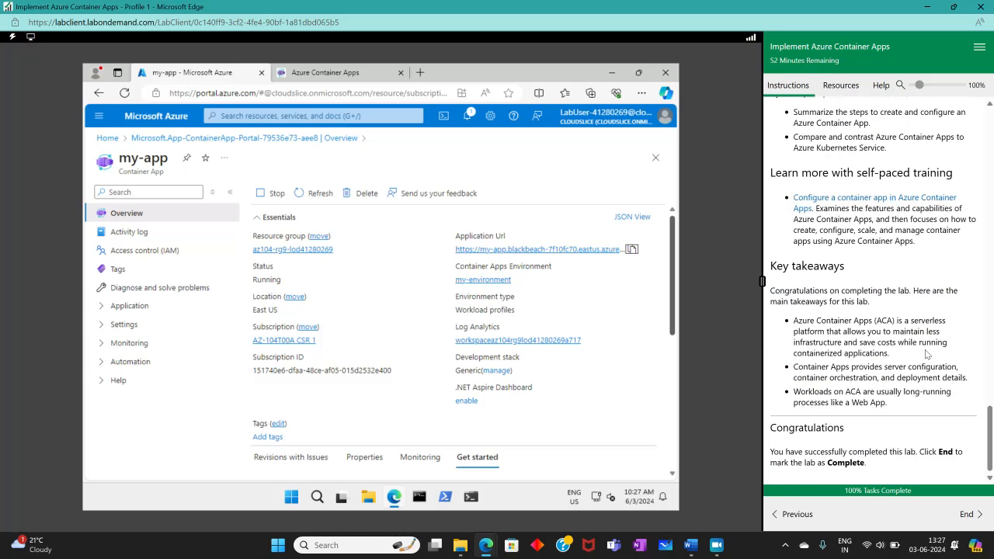
scroll(925, 389, up, 10)
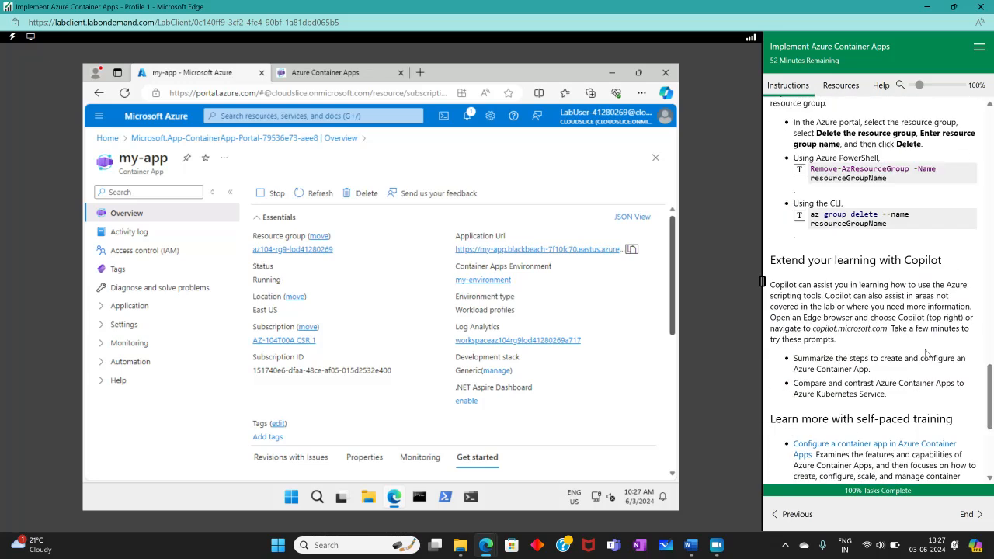
End the lab and confirm that it should be ended.
click(968, 514)
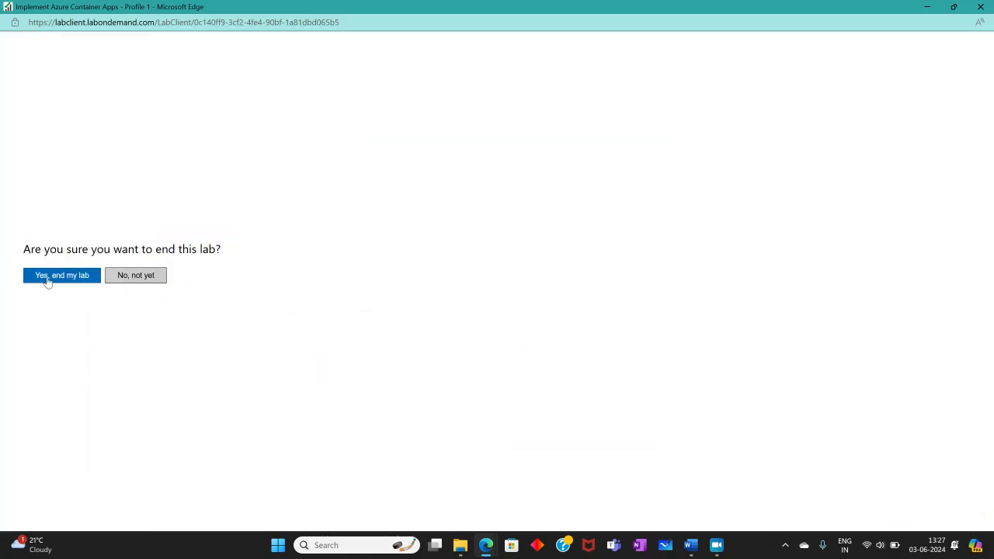
click(44, 277)
click(708, 549)
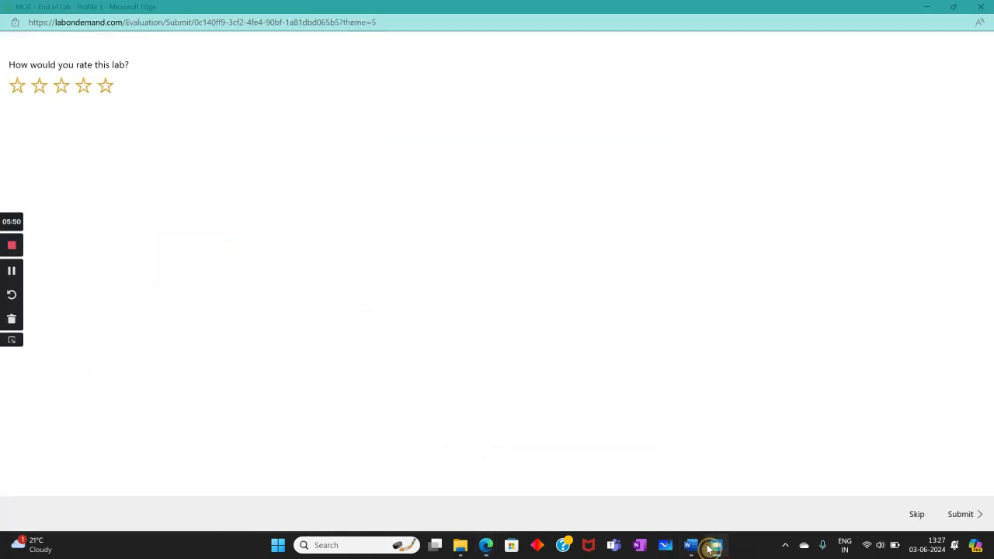